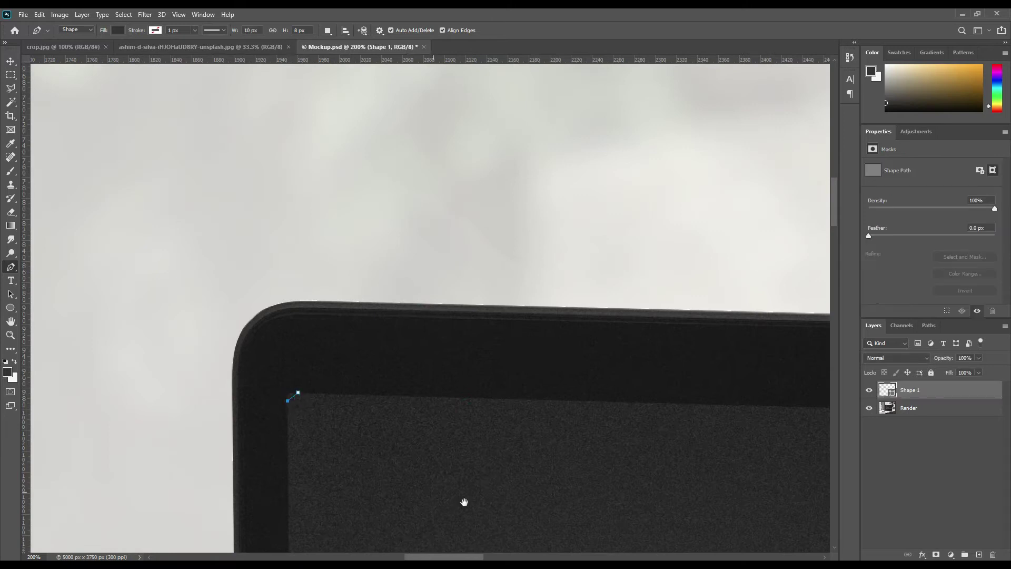
Finish tracing the laptop screen as a closed Pen tool shape and set its layer opacity to 0%
{"action": "left_click", "coordinate": [397, 422]}
{"action": "scroll", "coordinate": [555, 483], "scroll_direction": "right", "scroll_amount": 15}
{"action": "left_click", "coordinate": [579, 357]}
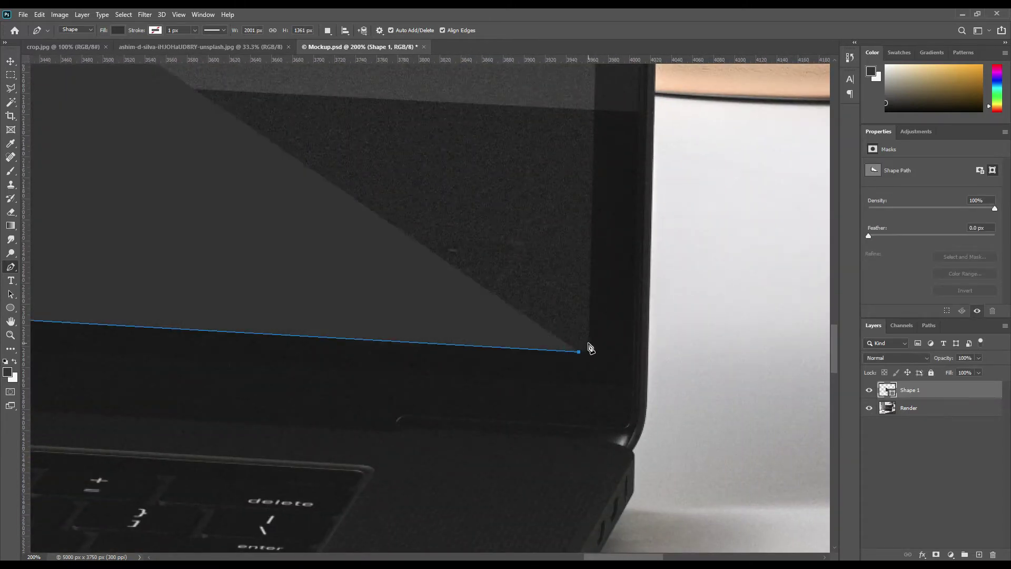
{"action": "scroll", "coordinate": [627, 501], "scroll_direction": "up", "scroll_amount": 15}
{"action": "key", "text": "0"}
{"action": "key", "text": "0"}
{"action": "scroll", "coordinate": [634, 445], "scroll_direction": "left", "scroll_amount": 15}
{"action": "scroll", "coordinate": [832, 471], "scroll_direction": "right", "scroll_amount": 15}
Round the corners of the laptop screen outline with extra anchor points so they match the screen
{"action": "right_click", "coordinate": [10, 267]}
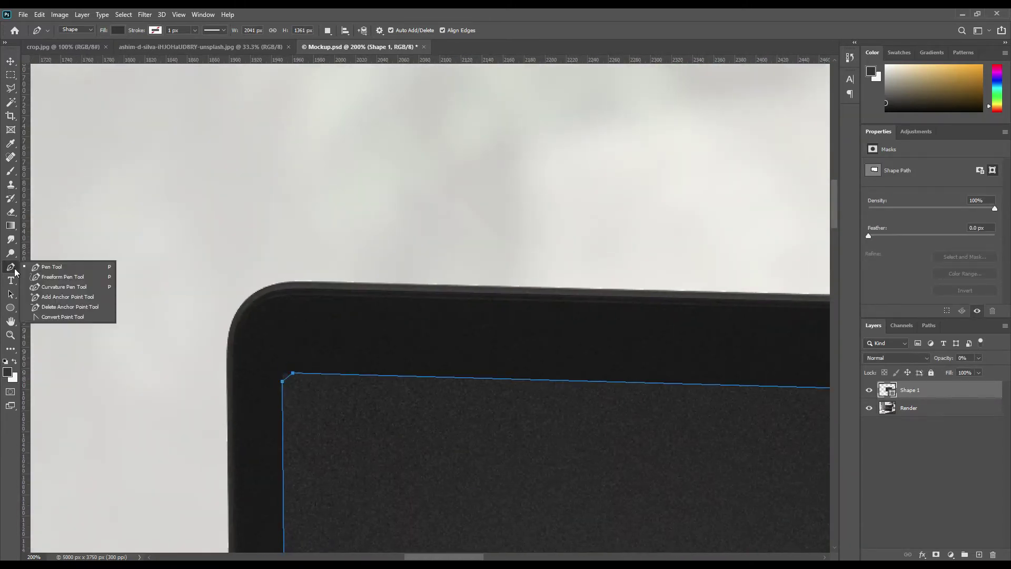
{"action": "left_click", "coordinate": [58, 296]}
{"action": "scroll", "coordinate": [551, 409], "scroll_direction": "left", "scroll_amount": 3}
{"action": "scroll", "coordinate": [483, 489], "scroll_direction": "down", "scroll_amount": 10}
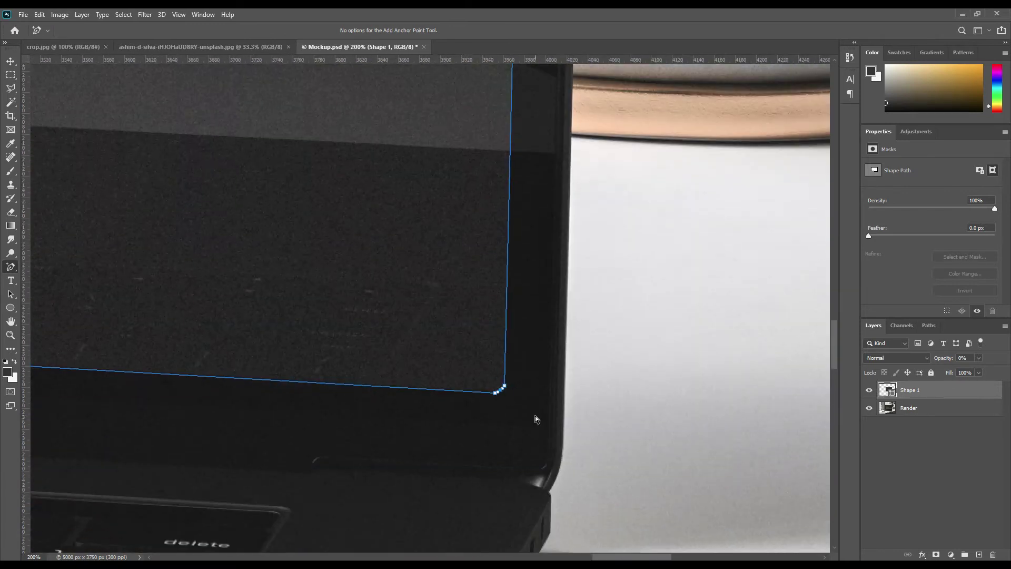
{"action": "scroll", "coordinate": [562, 425], "scroll_direction": "left", "scroll_amount": 15}
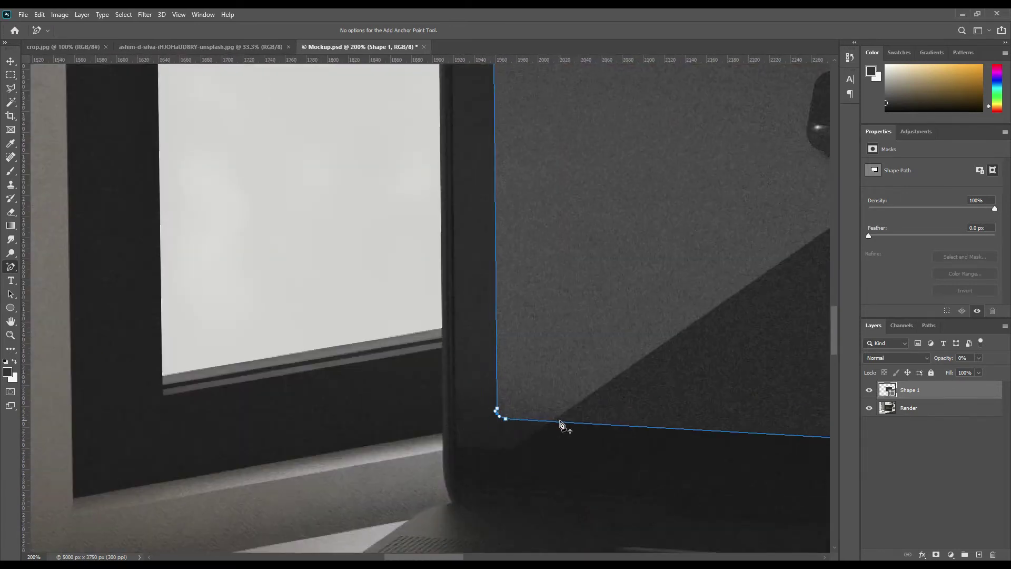
{"action": "scroll", "coordinate": [670, 542], "scroll_direction": "up", "scroll_amount": 10}
{"action": "key", "text": "ctrl+0"}
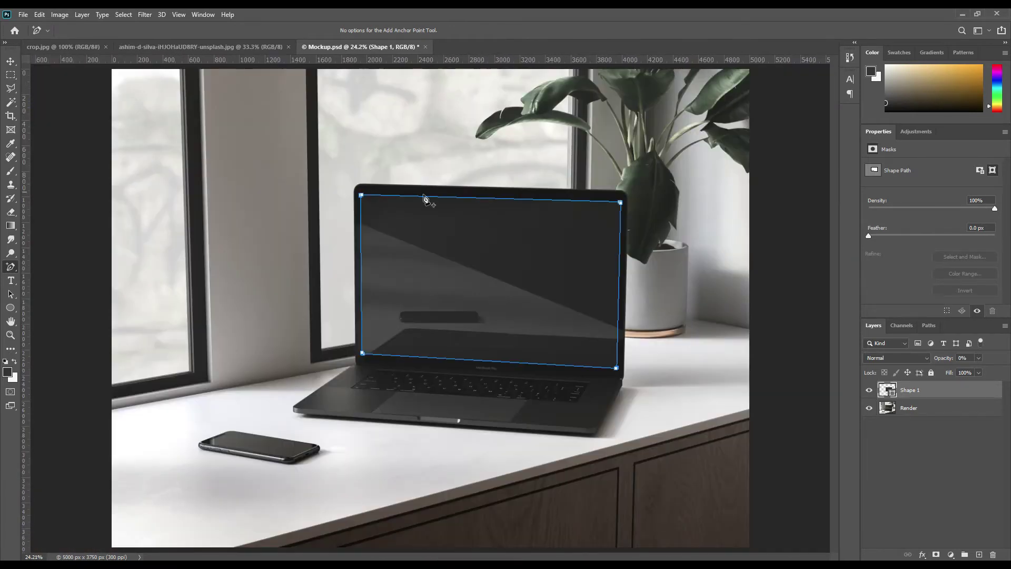
Start a Pen tool shape above the Render layer, tracing the phone screen's edge along the notch
{"action": "left_click", "coordinate": [921, 405]}
{"action": "key", "text": "ctrl+plus"}
{"action": "key", "text": "ctrl+plus"}
{"action": "key", "text": "ctrl+plus"}
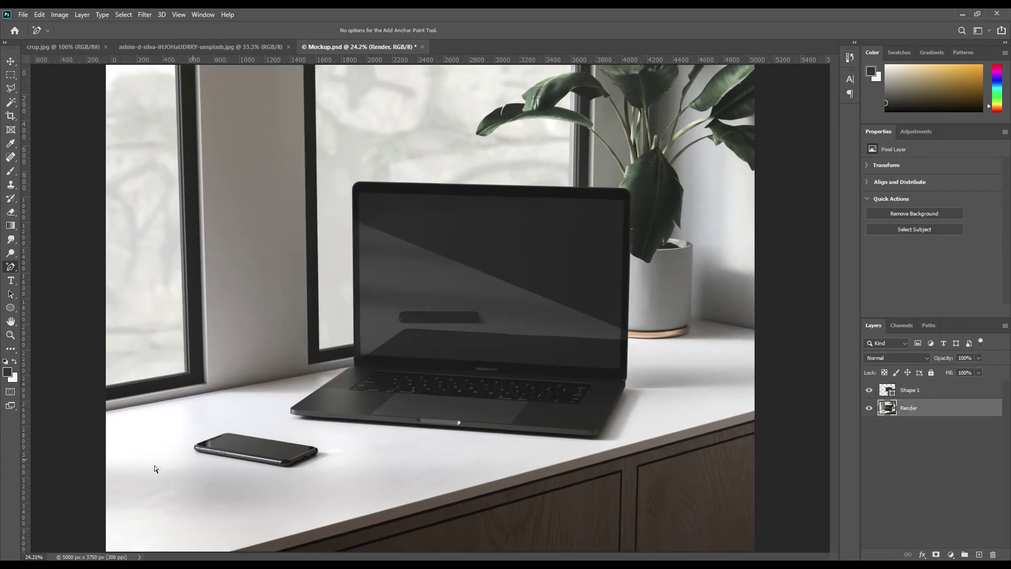
{"action": "key", "text": "ctrl+plus"}
{"action": "key", "text": "ctrl+plus"}
{"action": "key", "text": "ctrl+plus"}
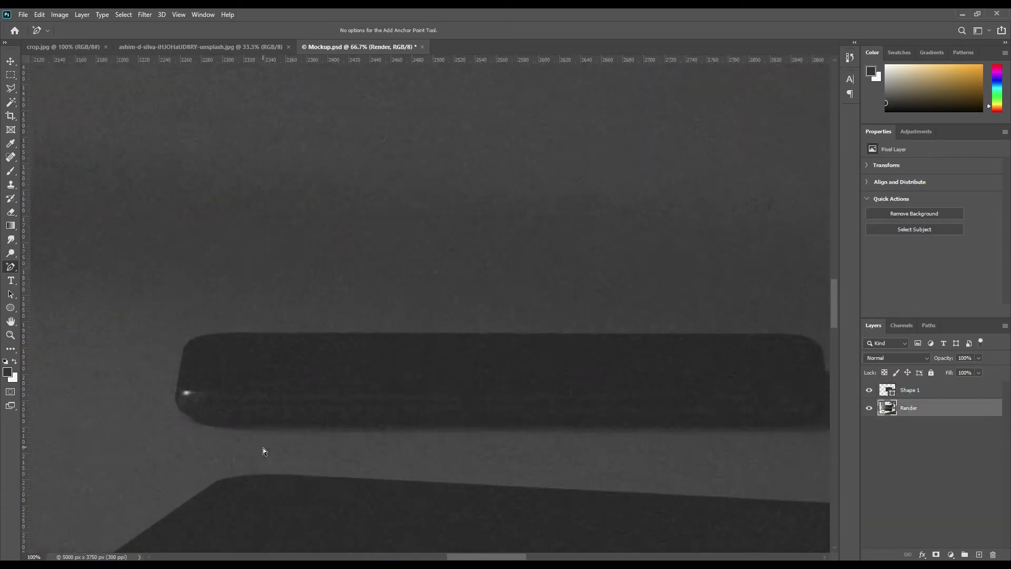
{"action": "left_click_drag", "start_coordinate": [321, 354], "coordinate": [584, 425]}
{"action": "key", "text": "ctrl+plus"}
{"action": "key", "text": "ctrl+plus"}
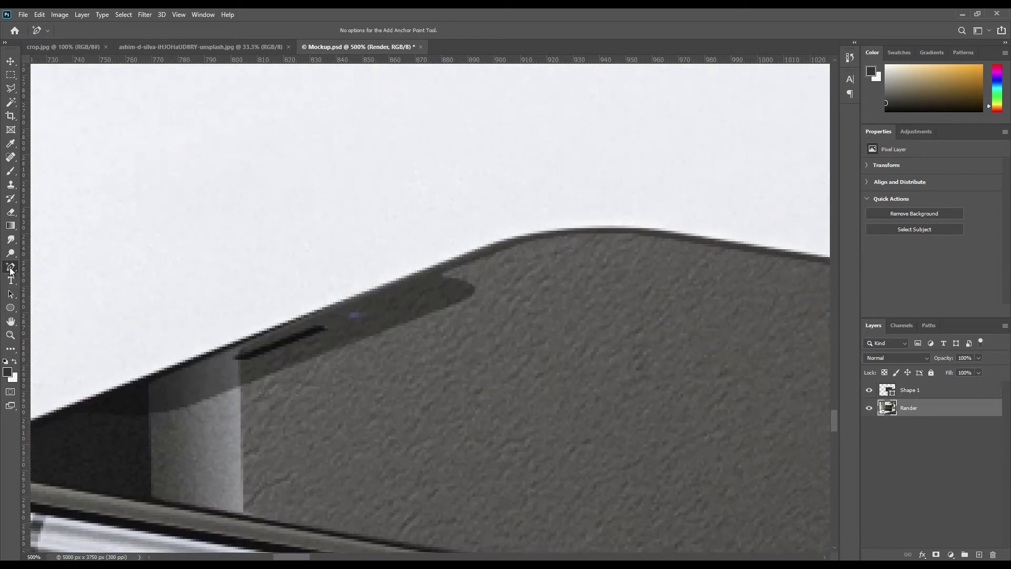
{"action": "right_click", "coordinate": [11, 270]}
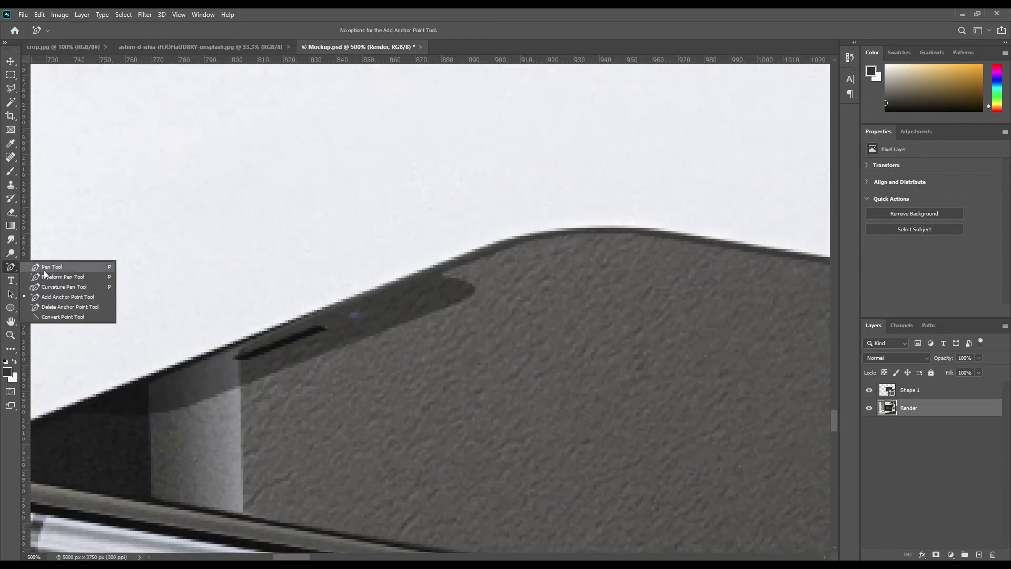
{"action": "left_click", "coordinate": [44, 268]}
{"action": "left_click", "coordinate": [451, 274]}
{"action": "left_click", "coordinate": [456, 303]}
{"action": "left_click", "coordinate": [199, 403]}
{"action": "left_click_drag", "start_coordinate": [104, 481], "coordinate": [307, 442]}
{"action": "left_click", "coordinate": [308, 368]}
{"action": "left_click", "coordinate": [279, 371]}
{"action": "left_click", "coordinate": [229, 392]}
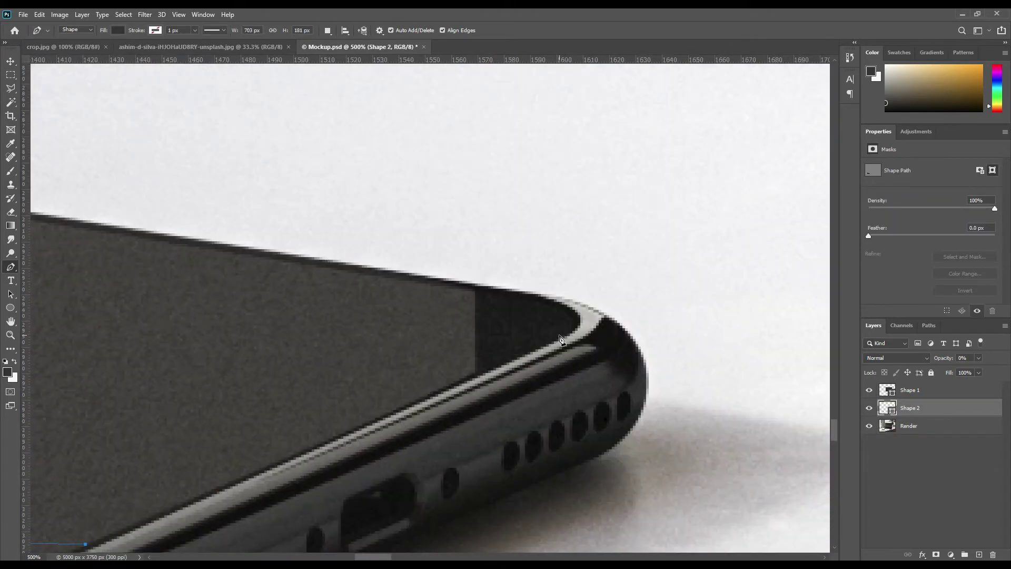
Continue the phone screen outline around its far corner and close it at the notch
{"action": "left_click", "coordinate": [562, 334]}
{"action": "left_click", "coordinate": [512, 297]}
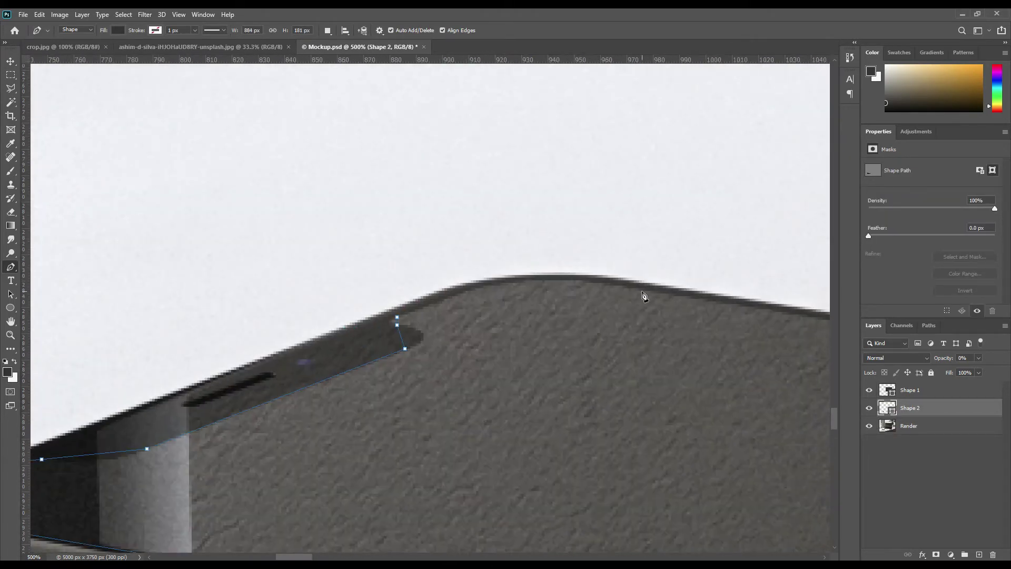
{"action": "left_click", "coordinate": [401, 337]}
{"action": "left_click", "coordinate": [422, 341]}
Round the corners of the phone screen outline with added anchor points that follow the glass edge
{"action": "left_click", "coordinate": [295, 499]}
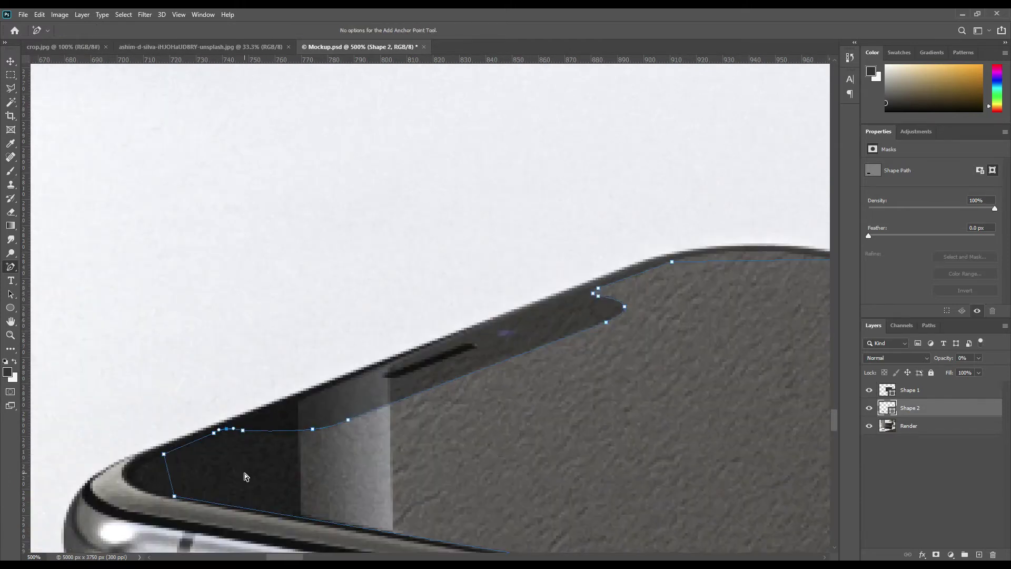
{"action": "left_click_drag", "start_coordinate": [169, 475], "coordinate": [134, 490]}
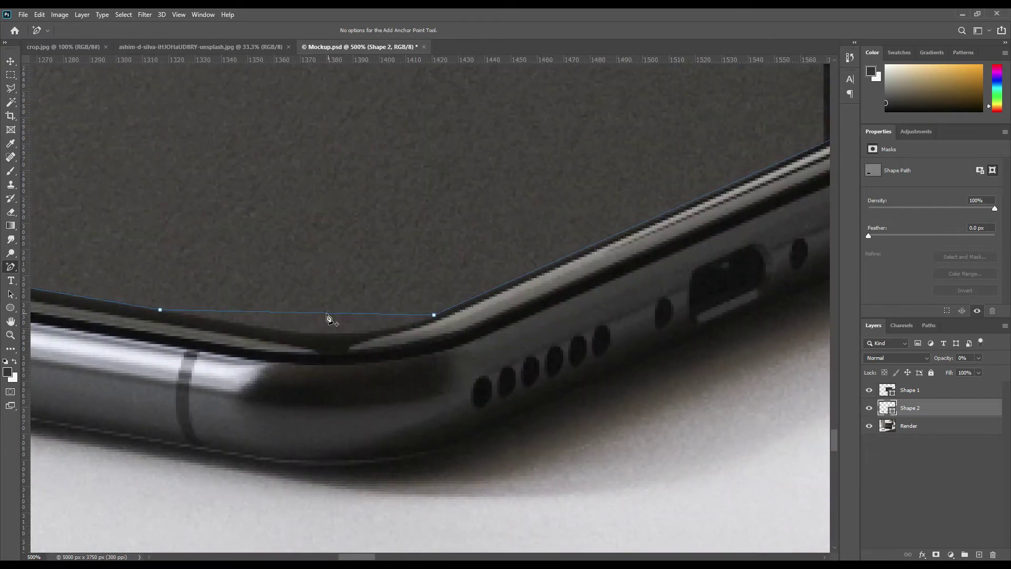
{"action": "left_click", "coordinate": [248, 329]}
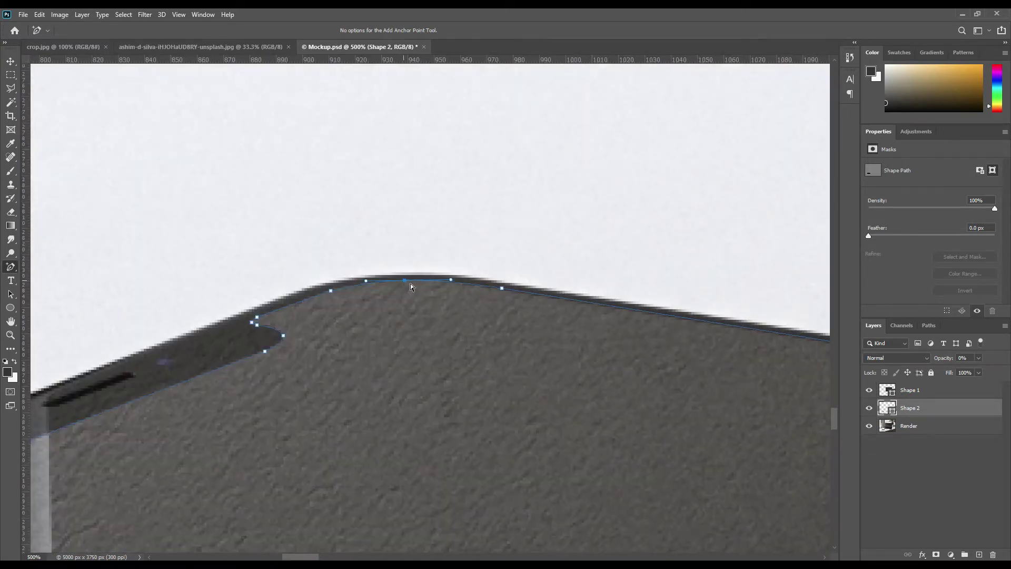
{"action": "key", "text": "ctrl+0"}
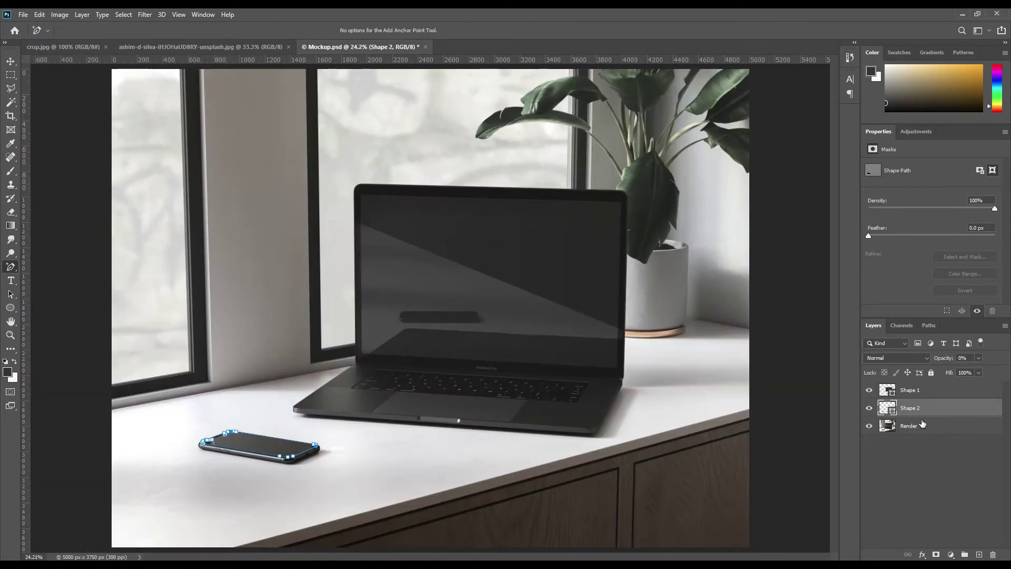
Group the Shape 1 and Shape 2 layers, hide the group and rename it Object ID
{"action": "left_click", "coordinate": [925, 426]}
{"action": "left_click", "coordinate": [931, 409]}
{"action": "left_click", "coordinate": [943, 390], "text": "shift"}
{"action": "left_click_drag", "start_coordinate": [944, 392], "coordinate": [964, 554]}
{"action": "left_click", "coordinate": [868, 387]}
{"action": "double_click", "coordinate": [910, 388]}
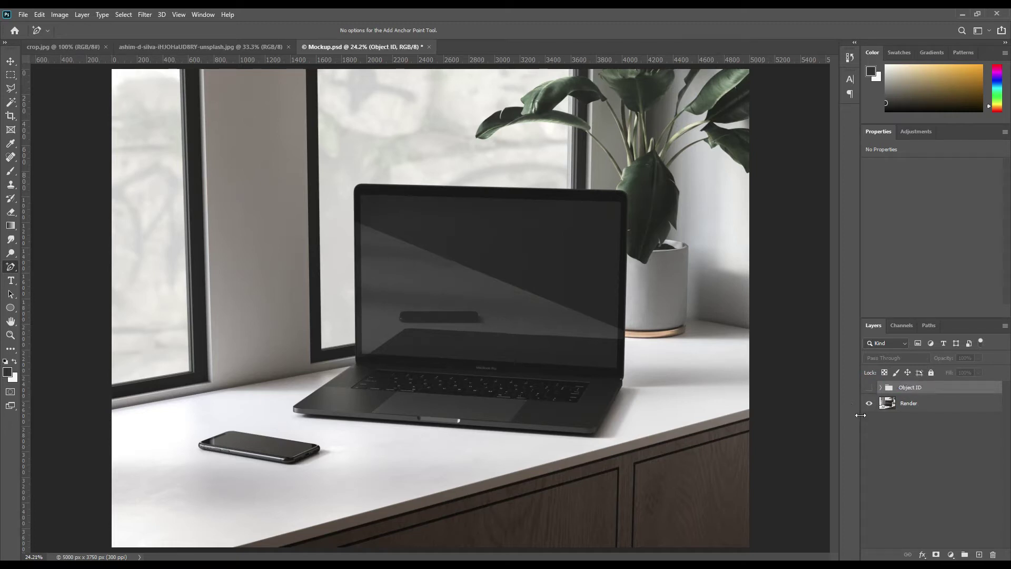
Draw an orange rectangle of about 2045 × 1397 px over the laptop screen, above the Render layer
{"action": "left_click", "coordinate": [932, 404]}
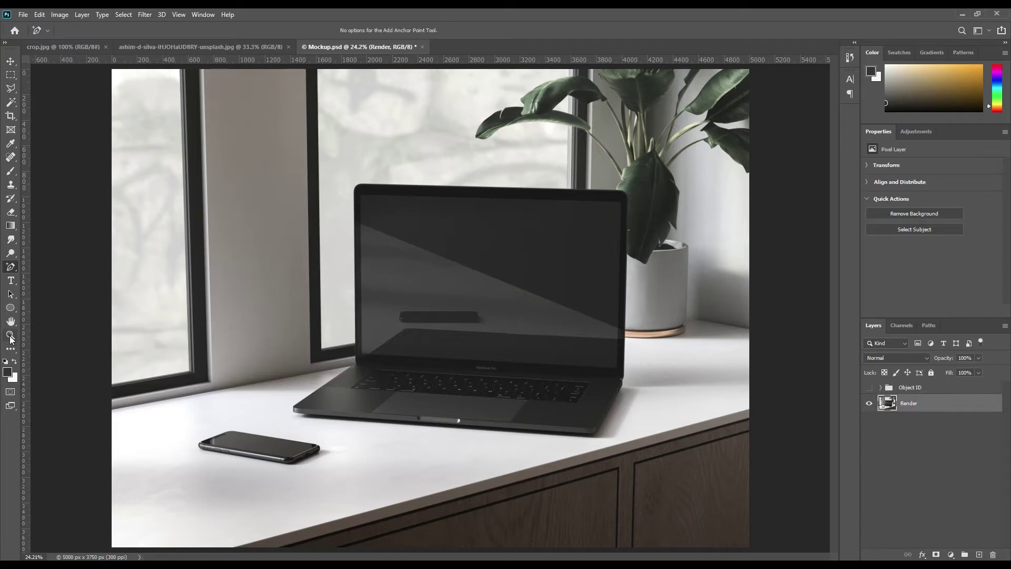
{"action": "left_click", "coordinate": [11, 308]}
{"action": "left_click", "coordinate": [11, 308]}
{"action": "left_click", "coordinate": [46, 317]}
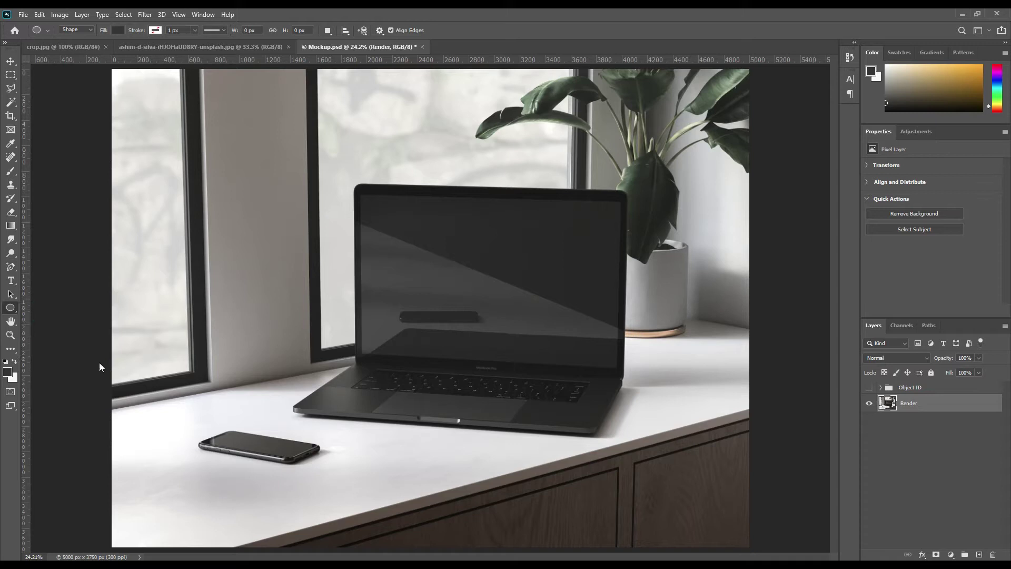
{"action": "left_click", "coordinate": [9, 373]}
{"action": "left_click", "coordinate": [586, 187]}
{"action": "left_click", "coordinate": [778, 155]}
{"action": "left_click_drag", "start_coordinate": [359, 193], "coordinate": [619, 372]}
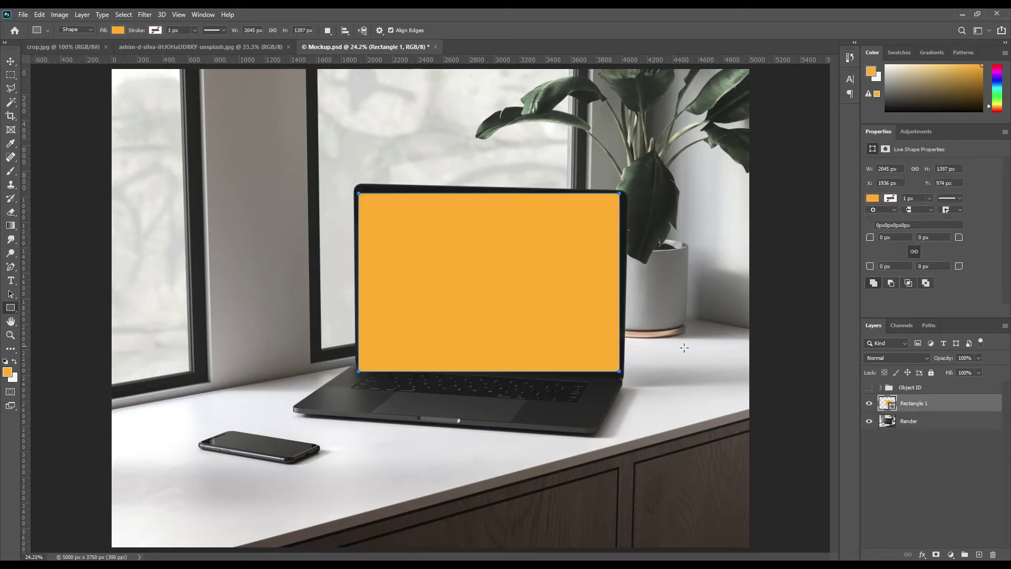
Draw a tall orange rectangle of about 348 × 732 px beside the laptop and scale it to about 222%
{"action": "left_click_drag", "start_coordinate": [254, 223], "coordinate": [298, 315]}
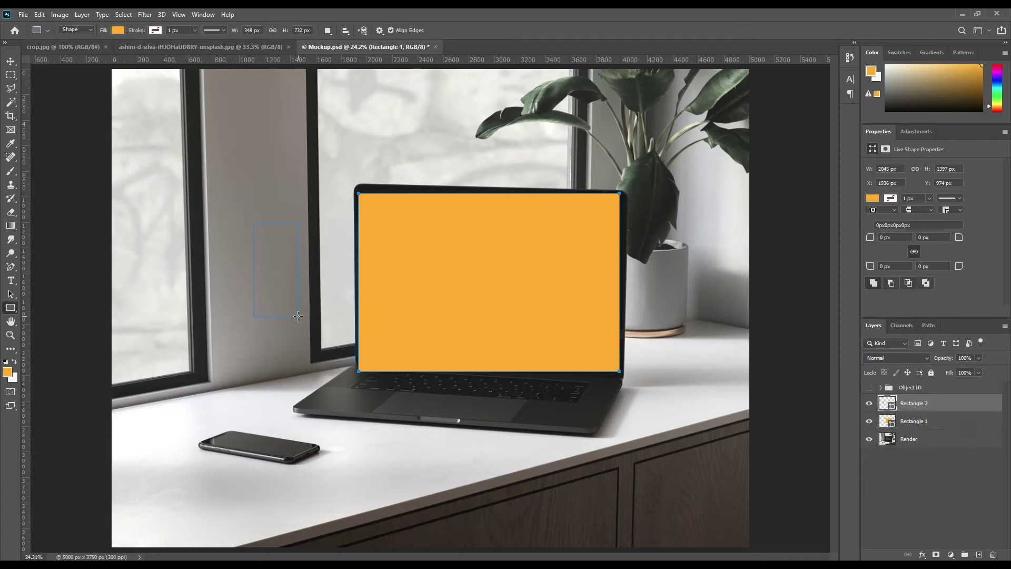
{"action": "left_click", "coordinate": [9, 60]}
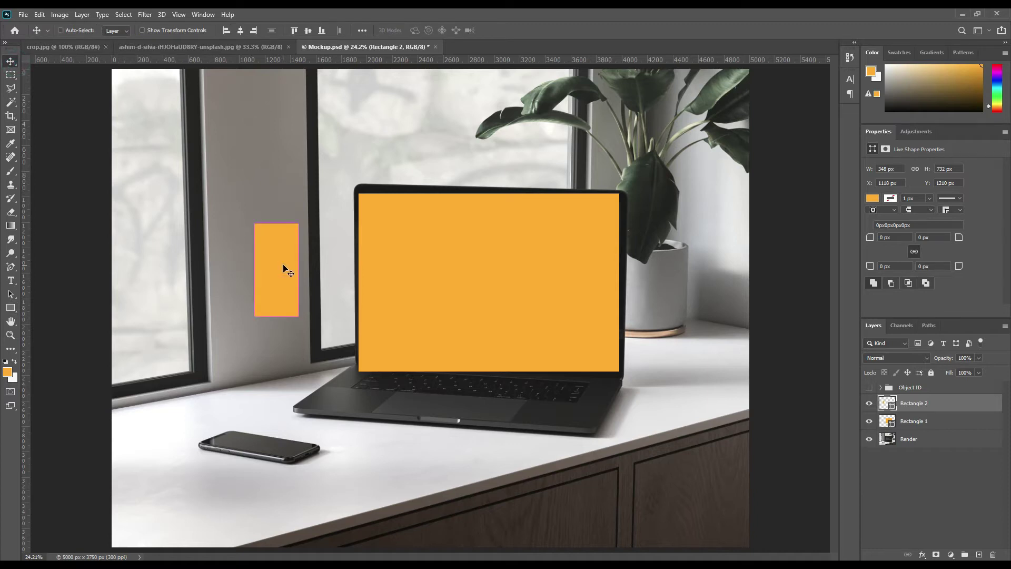
{"action": "key", "text": "ctrl+t"}
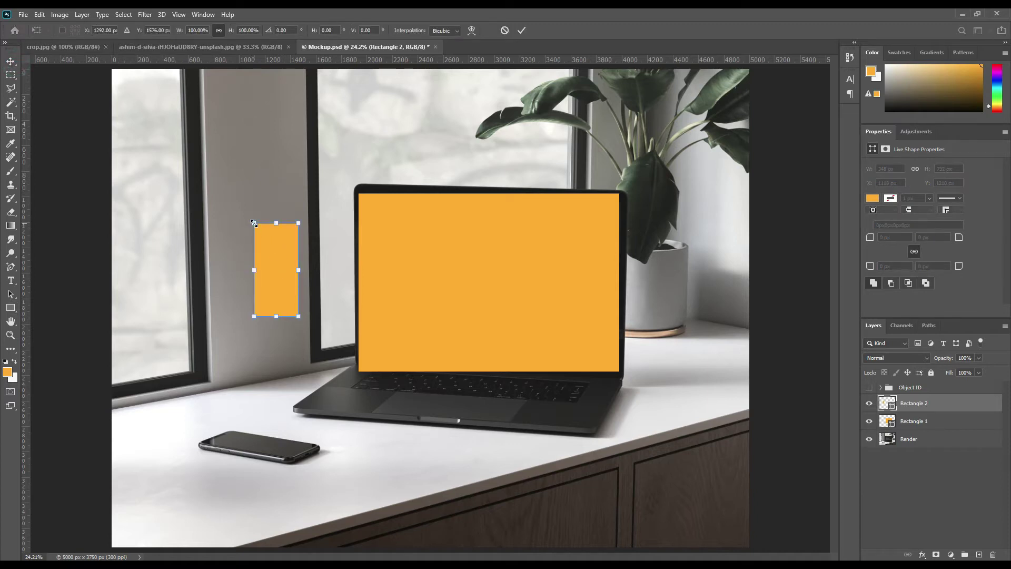
{"action": "left_click_drag", "start_coordinate": [254, 222], "coordinate": [182, 117]}
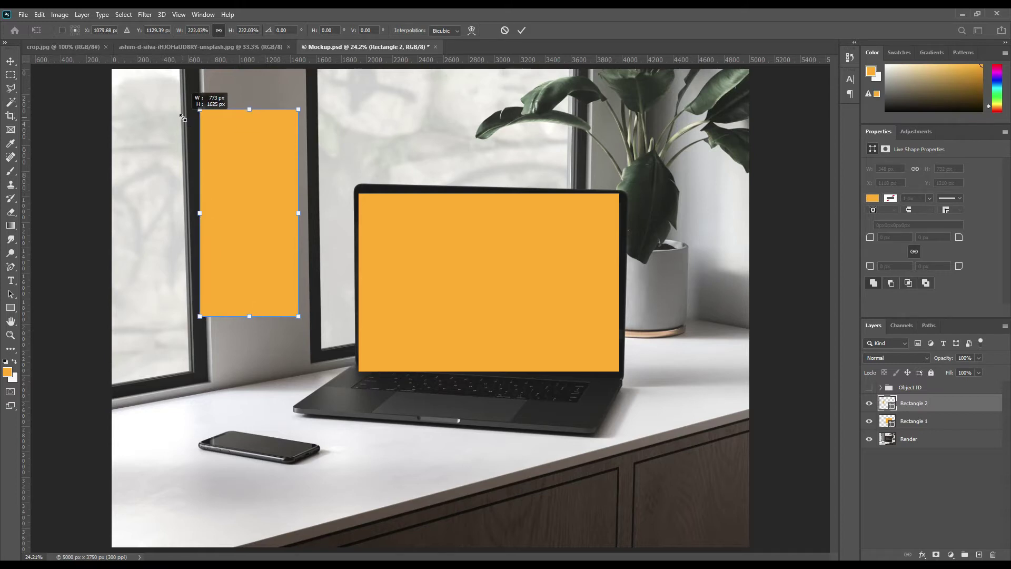
{"action": "left_click", "coordinate": [521, 30]}
Scale the orange rectangle over the laptop proportionally to about 147%
{"action": "left_click", "coordinate": [508, 335]}
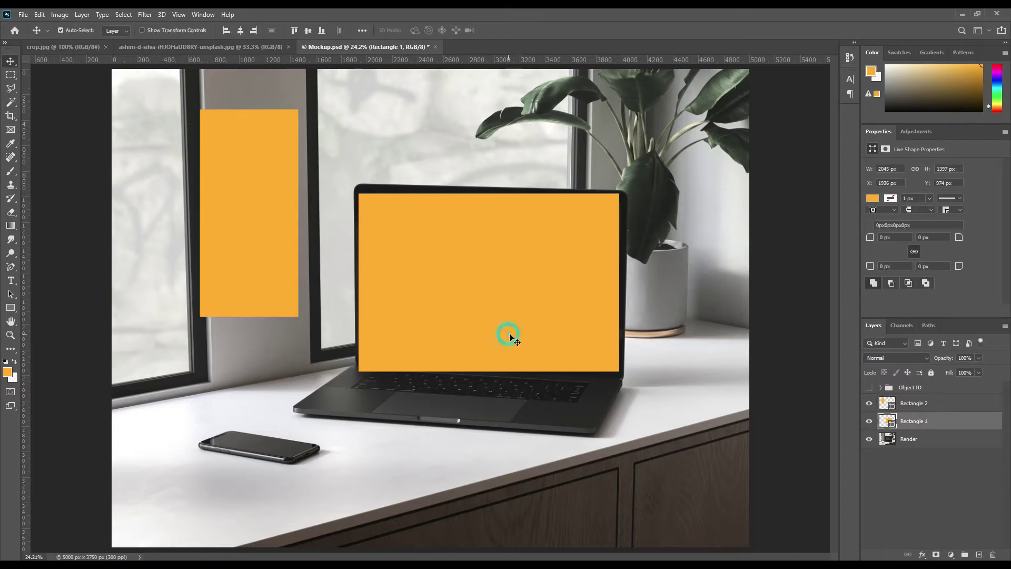
{"action": "key", "text": "ctrl+t"}
{"action": "left_click_drag", "start_coordinate": [620, 193], "coordinate": [744, 109]}
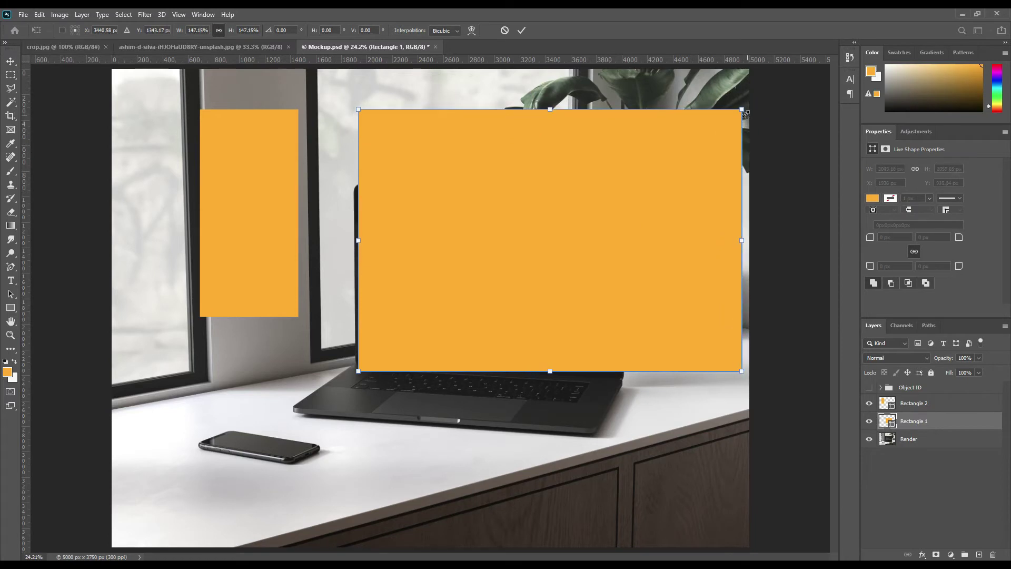
{"action": "left_click", "coordinate": [522, 31]}
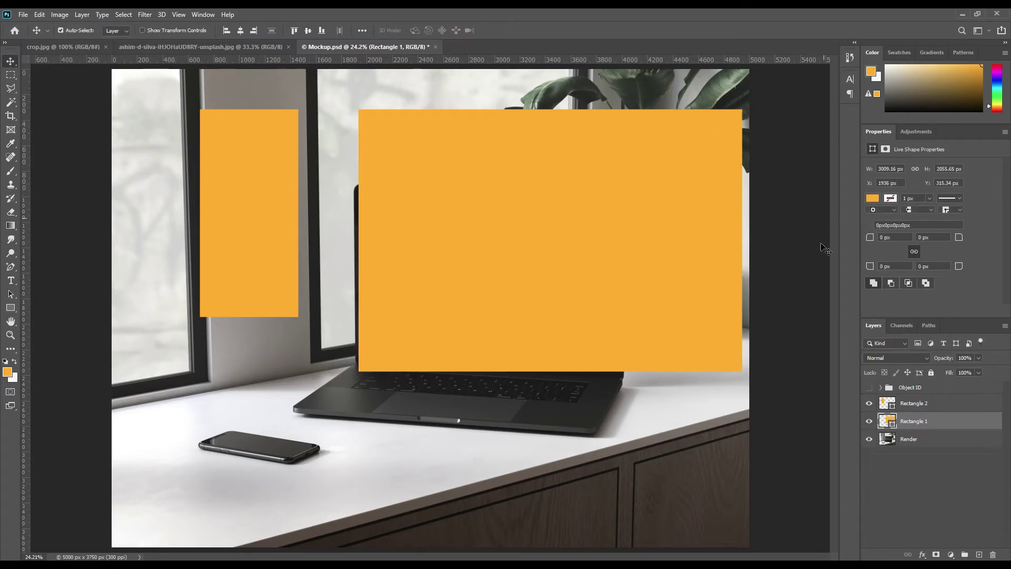
Convert the Rectangle 1 and Rectangle 2 layers into separate smart objects
{"action": "right_click", "coordinate": [935, 424]}
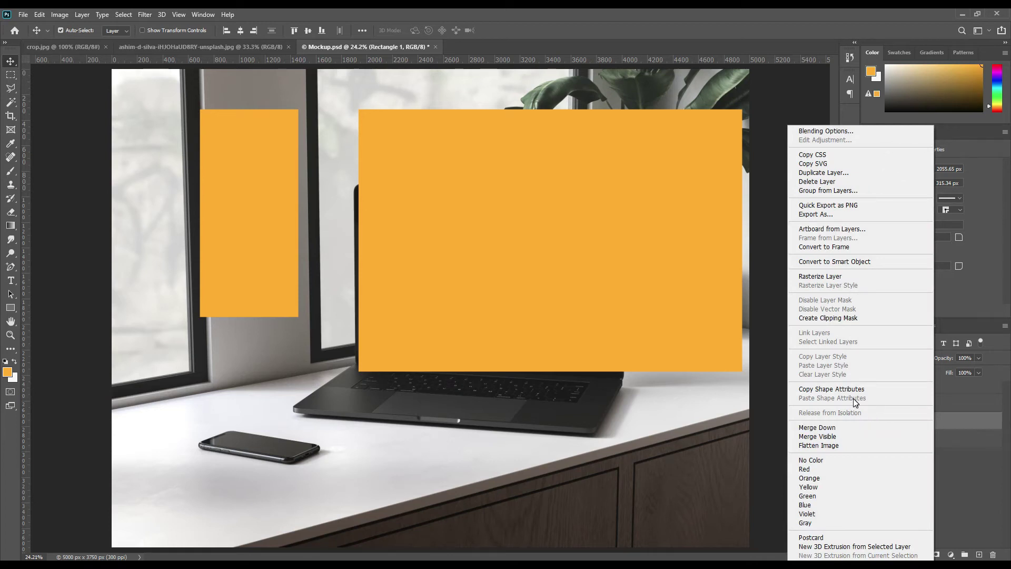
{"action": "left_click", "coordinate": [838, 262]}
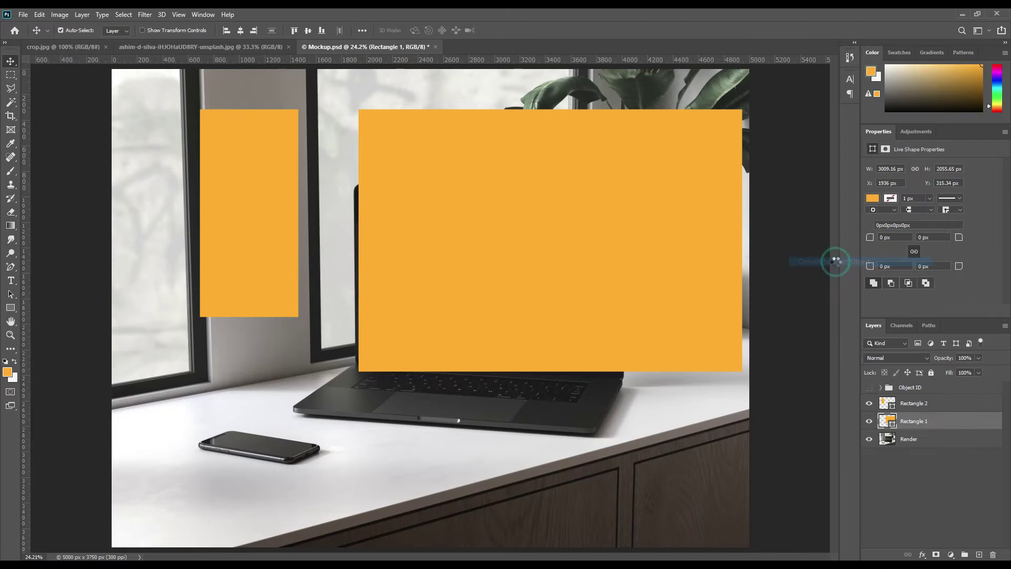
{"action": "left_click", "coordinate": [921, 404]}
{"action": "right_click", "coordinate": [929, 403]}
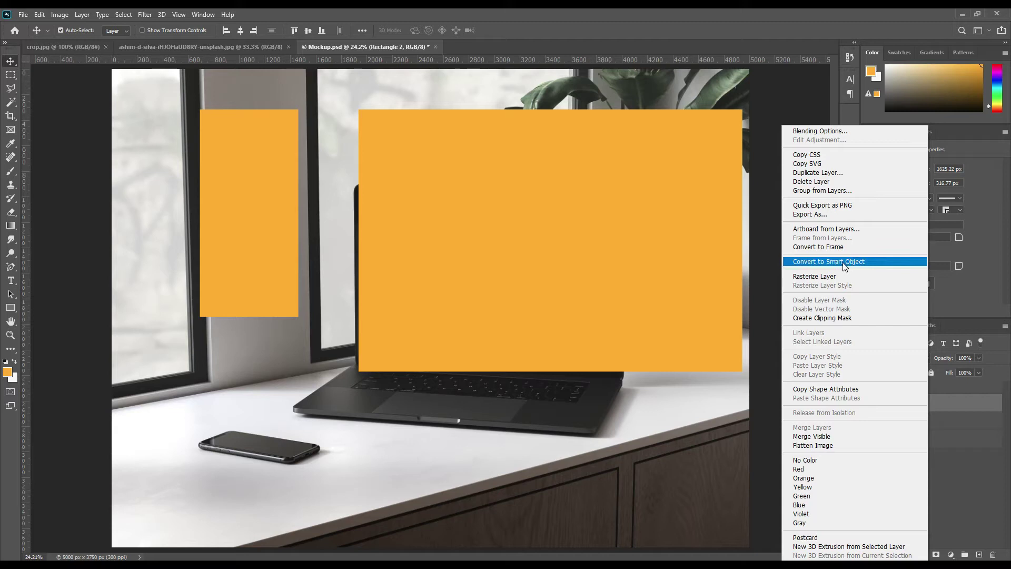
{"action": "left_click", "coordinate": [844, 266]}
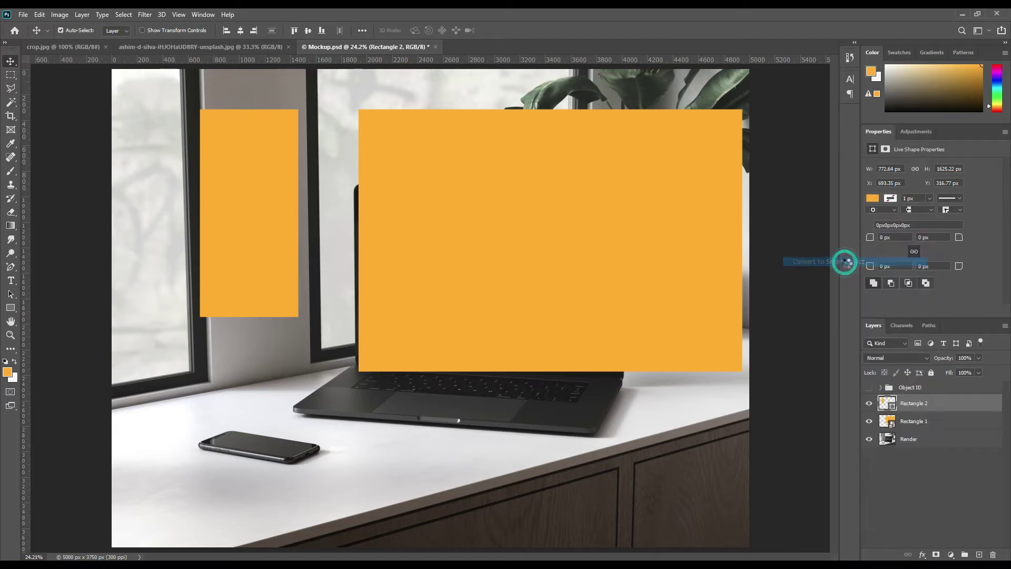
Hide the Rectangle 2 layer and lower the opacity of Rectangle 1 to 64%
{"action": "left_click", "coordinate": [869, 404]}
{"action": "left_click", "coordinate": [925, 420]}
{"action": "left_click_drag", "start_coordinate": [948, 361], "coordinate": [928, 359]}
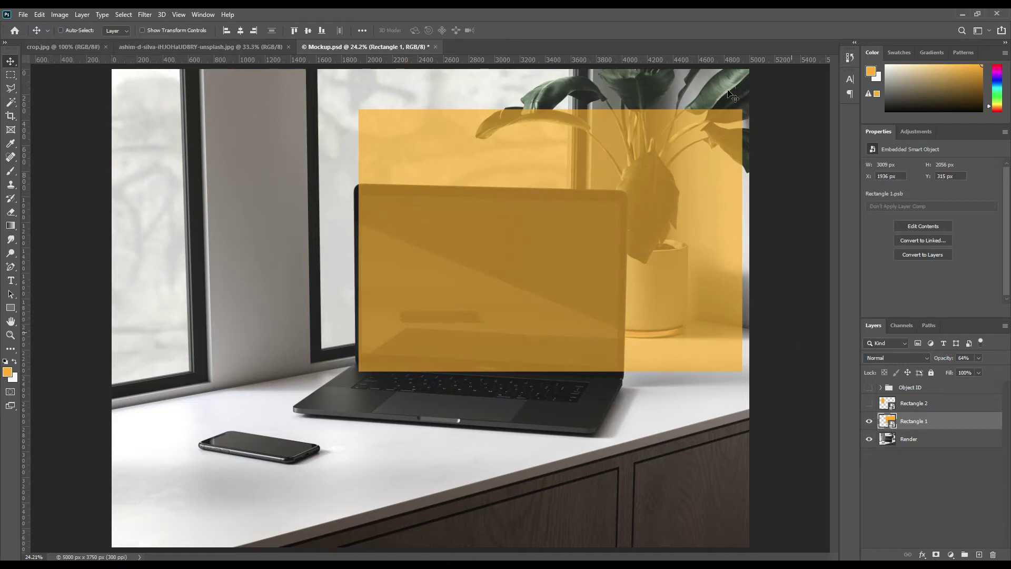
Scale Rectangle 1 down to about 65% over the laptop screen and lower its opacity to 15%
{"action": "key", "text": "ctrl+t"}
{"action": "left_click_drag", "start_coordinate": [743, 110], "coordinate": [612, 217]}
{"action": "left_click_drag", "start_coordinate": [948, 362], "coordinate": [932, 362]}
Distort Rectangle 1 so that its upper-left corner meets the upper-left corner of the laptop's display area
{"action": "key", "text": "ctrl+plus"}
{"action": "key", "text": "ctrl+plus"}
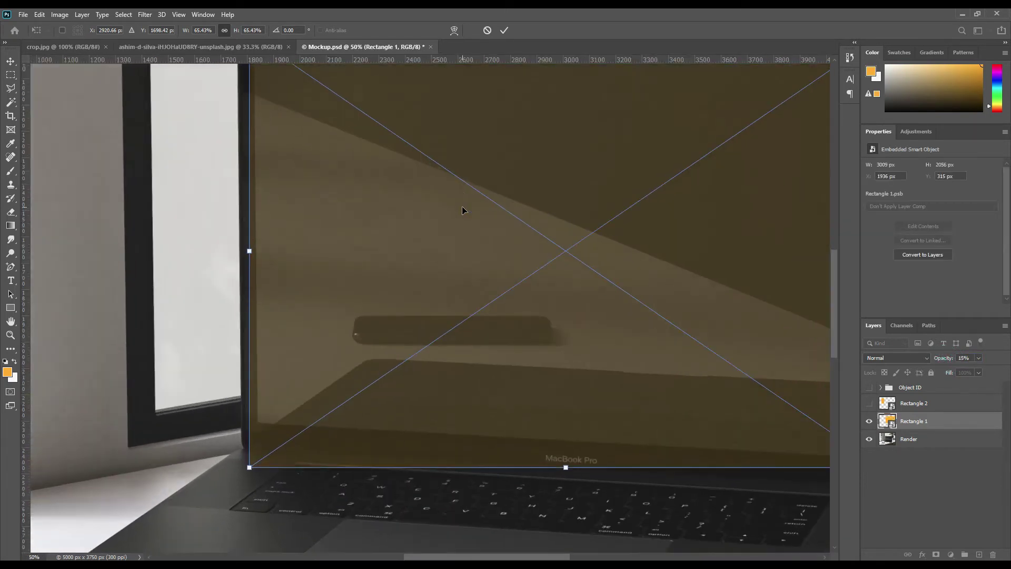
{"action": "key", "text": "ctrl+plus"}
{"action": "key", "text": "ctrl+plus"}
{"action": "left_click_drag", "start_coordinate": [284, 118], "coordinate": [298, 278]}
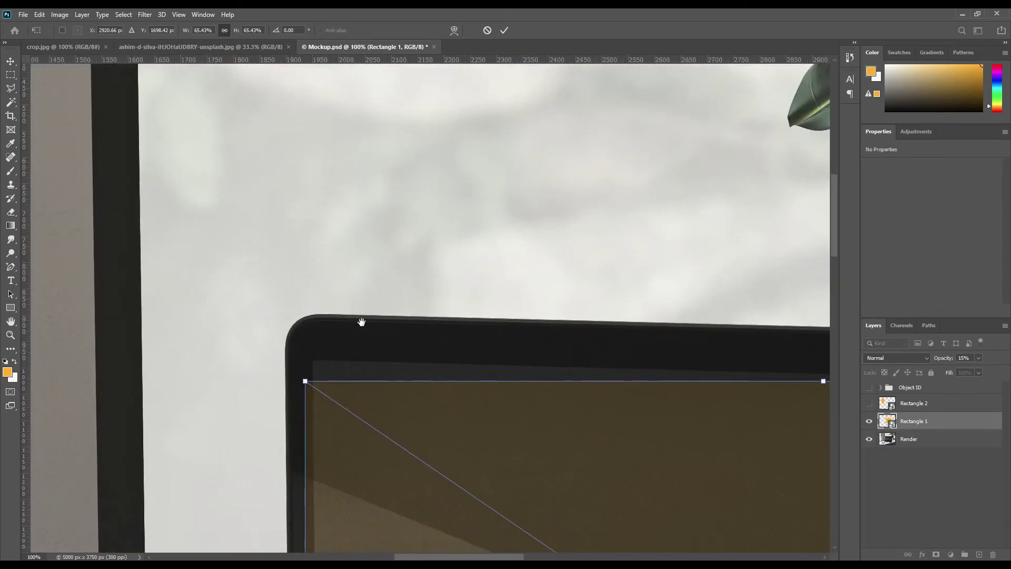
{"action": "left_click_drag", "start_coordinate": [565, 425], "coordinate": [558, 443]}
{"action": "key", "text": "ctrl+plus"}
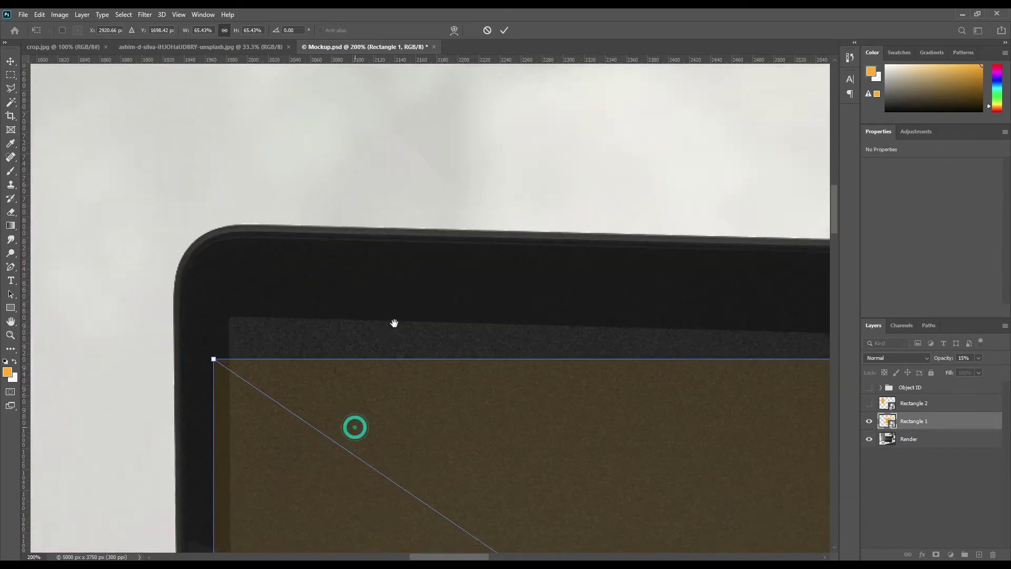
{"action": "right_click", "coordinate": [354, 384]}
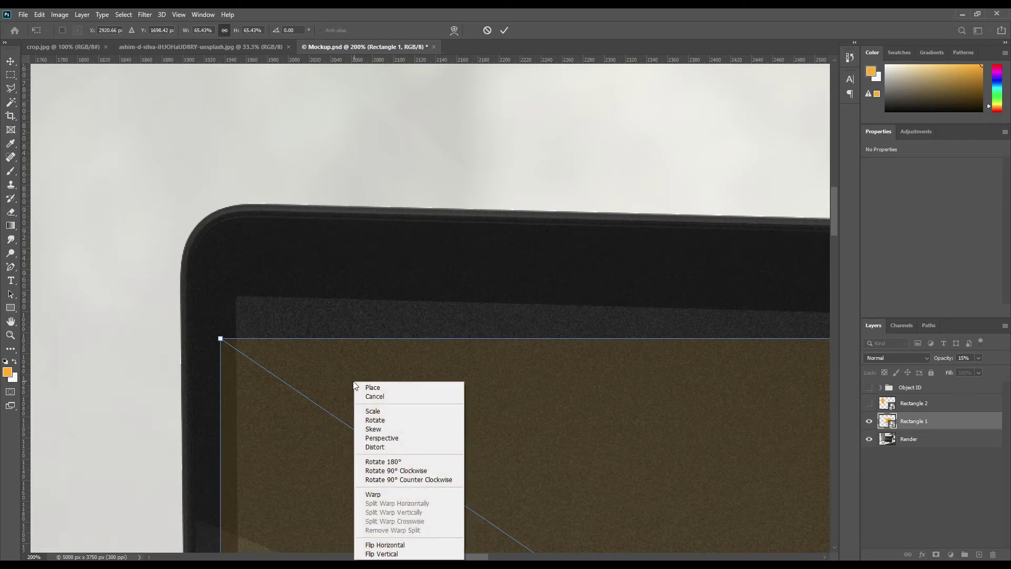
{"action": "left_click", "coordinate": [392, 449]}
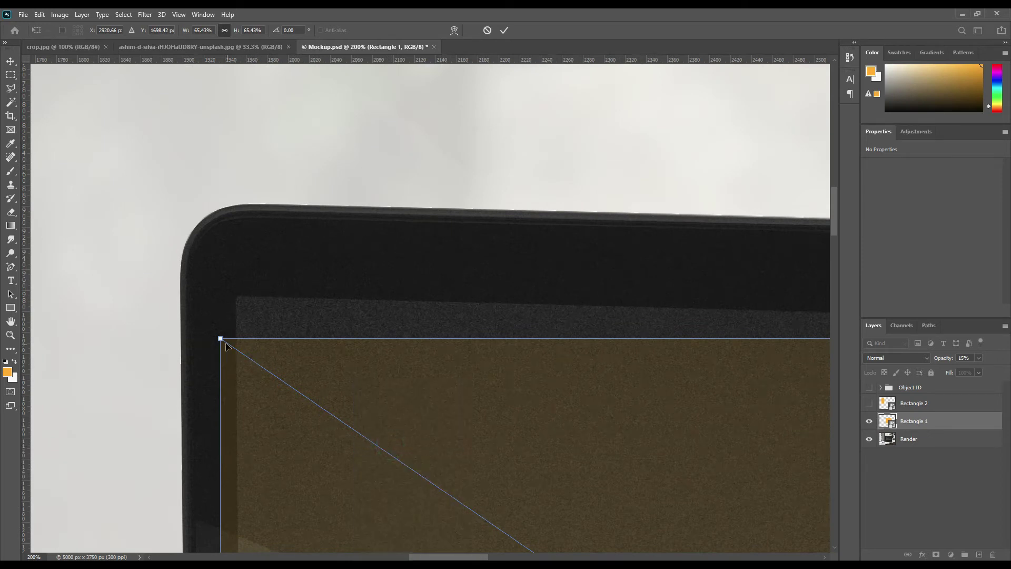
{"action": "left_click_drag", "start_coordinate": [221, 340], "coordinate": [235, 296]}
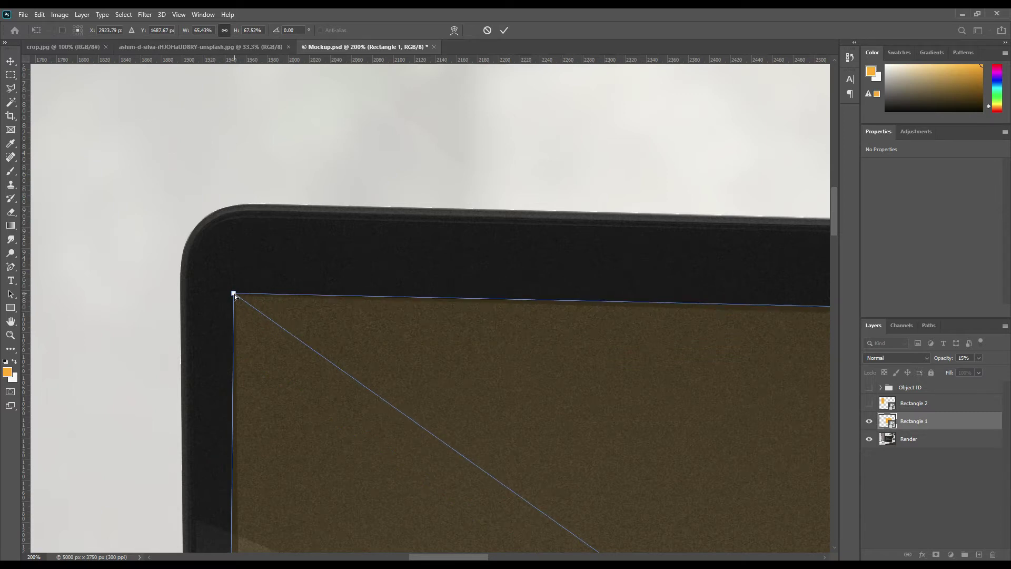
Fit Rectangle 1's lower-left and lower-right corners to the matching bottom corners of the laptop display
{"action": "left_click_drag", "start_coordinate": [330, 494], "coordinate": [609, 489]}
{"action": "left_click_drag", "start_coordinate": [354, 371], "coordinate": [377, 226]}
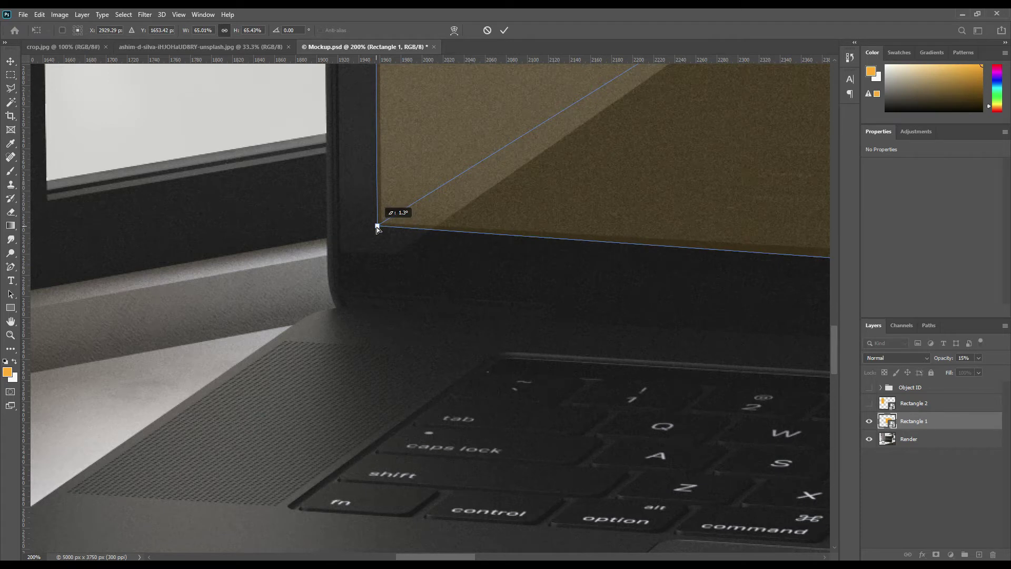
{"action": "left_click_drag", "start_coordinate": [726, 276], "coordinate": [486, 357]}
{"action": "left_click_drag", "start_coordinate": [686, 363], "coordinate": [576, 546]}
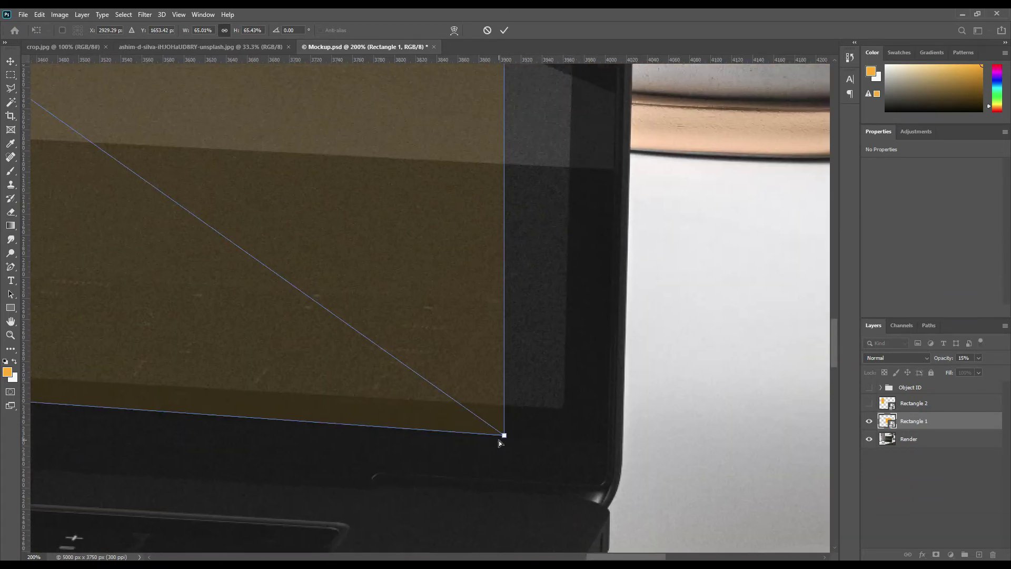
{"action": "left_click_drag", "start_coordinate": [504, 437], "coordinate": [566, 412]}
Fit Rectangle 1's upper-right corner to the laptop display, nudge the upper-left corner slightly outward, and apply the transform
{"action": "scroll", "coordinate": [604, 238], "scroll_direction": "up", "scroll_amount": 15}
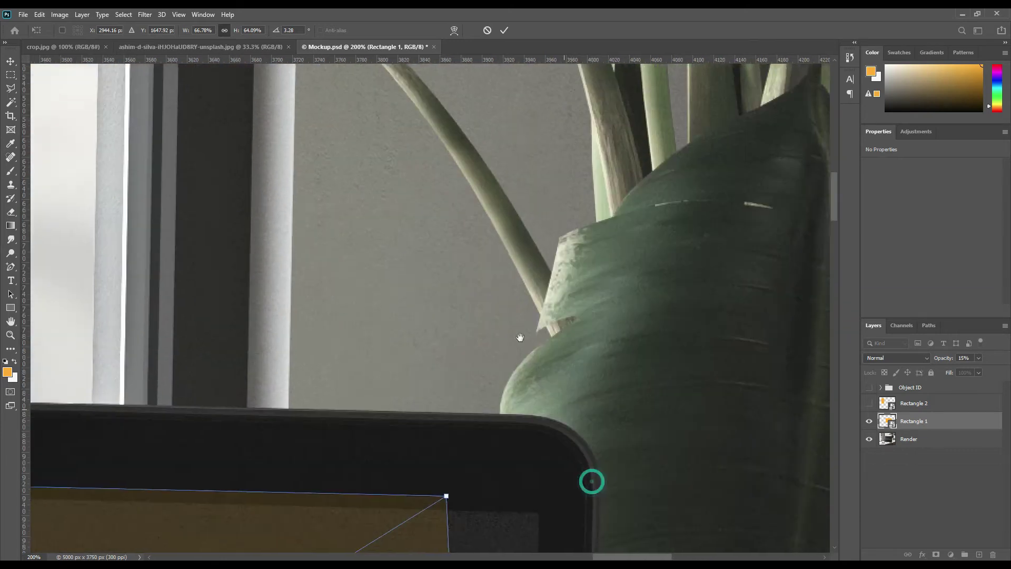
{"action": "left_click_drag", "start_coordinate": [519, 337], "coordinate": [498, 320]}
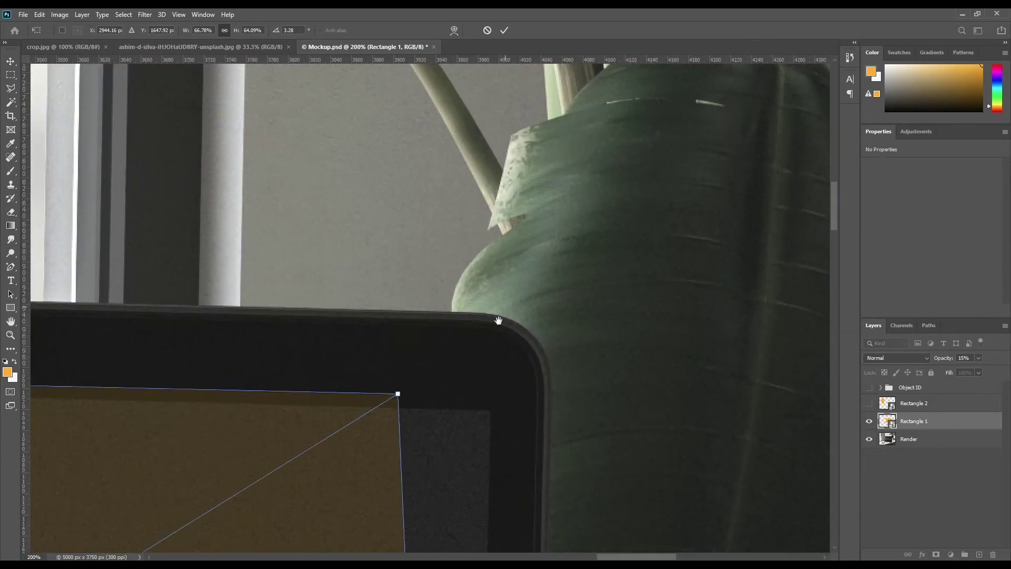
{"action": "left_click_drag", "start_coordinate": [398, 394], "coordinate": [494, 409]}
{"action": "left_click_drag", "start_coordinate": [423, 456], "coordinate": [582, 417]}
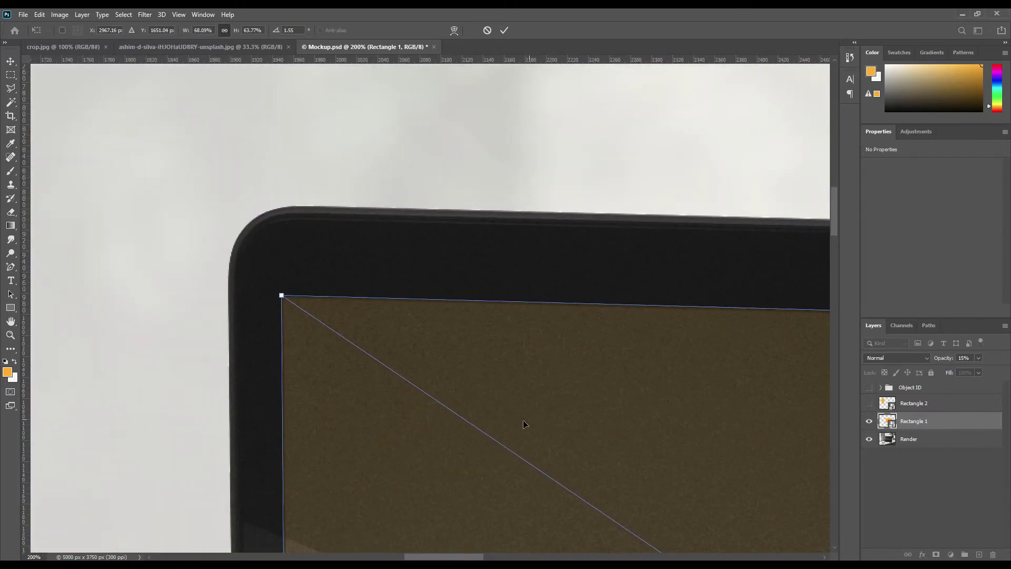
{"action": "left_click_drag", "start_coordinate": [283, 296], "coordinate": [280, 294]}
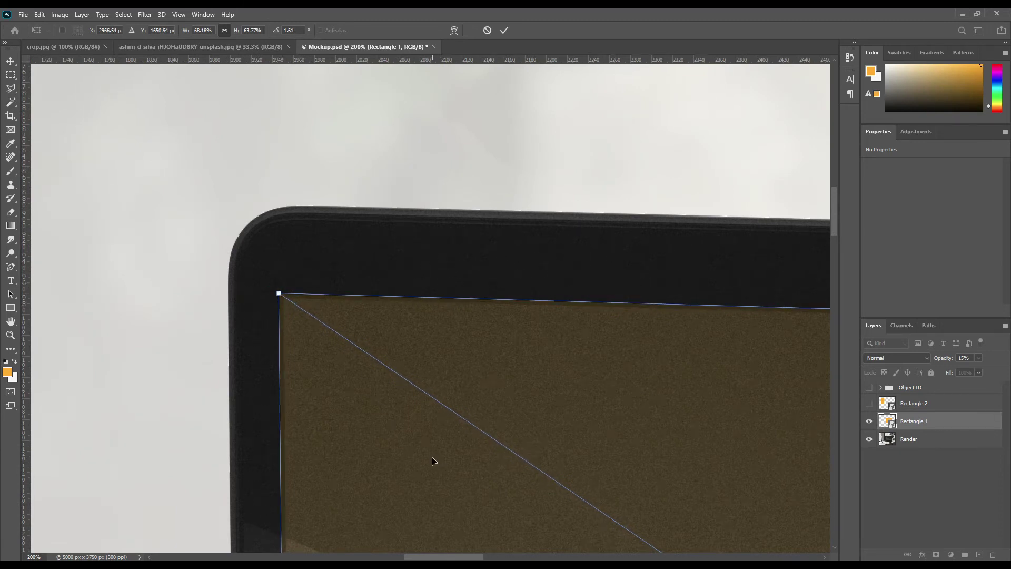
{"action": "key", "text": "ctrl+0"}
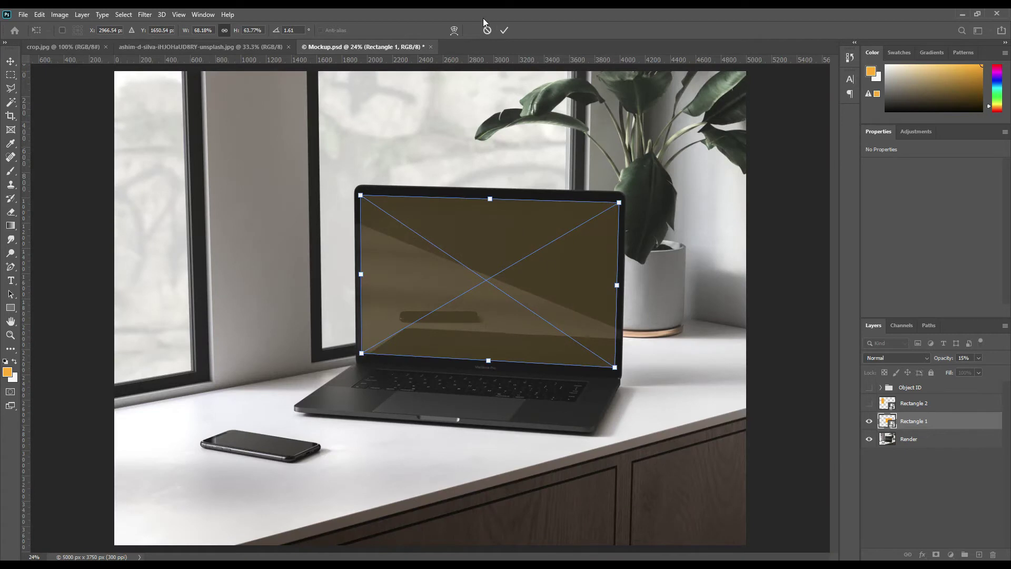
{"action": "left_click", "coordinate": [502, 30]}
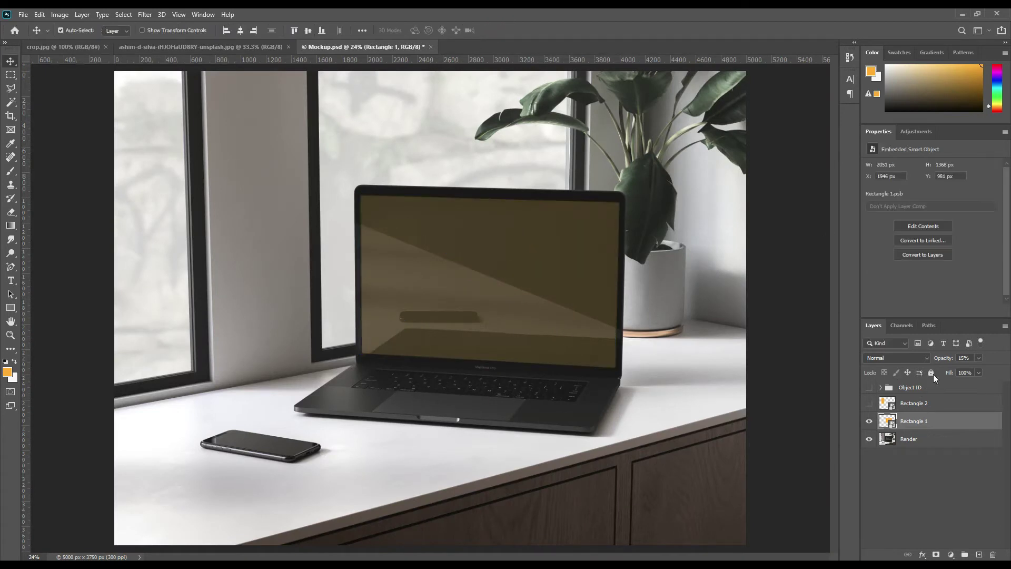
Restore Rectangle 1 to 100% opacity and show the Rectangle 2 layer
{"action": "left_click_drag", "start_coordinate": [940, 361], "coordinate": [951, 360]}
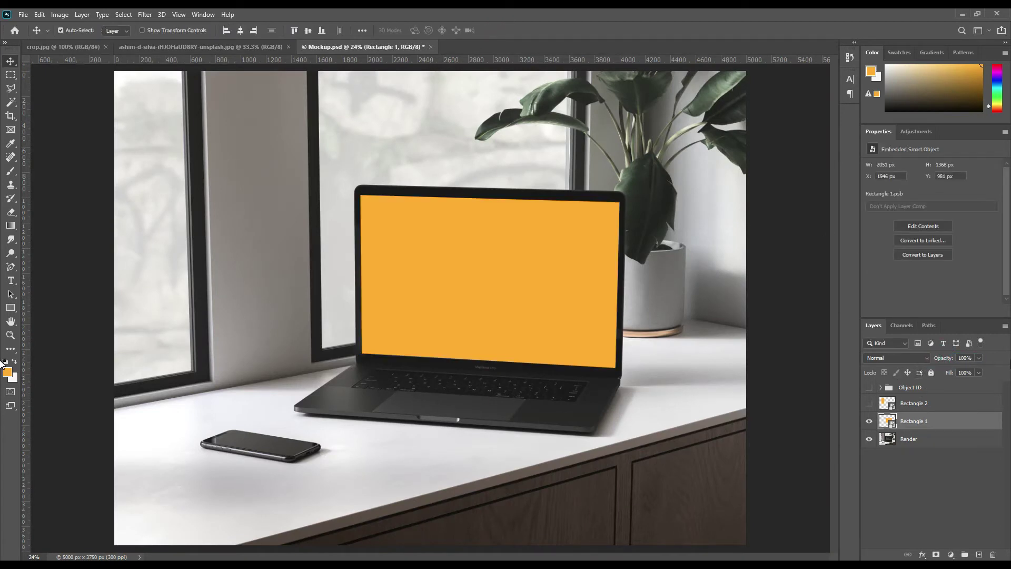
{"action": "left_click", "coordinate": [869, 403]}
{"action": "left_click", "coordinate": [936, 408]}
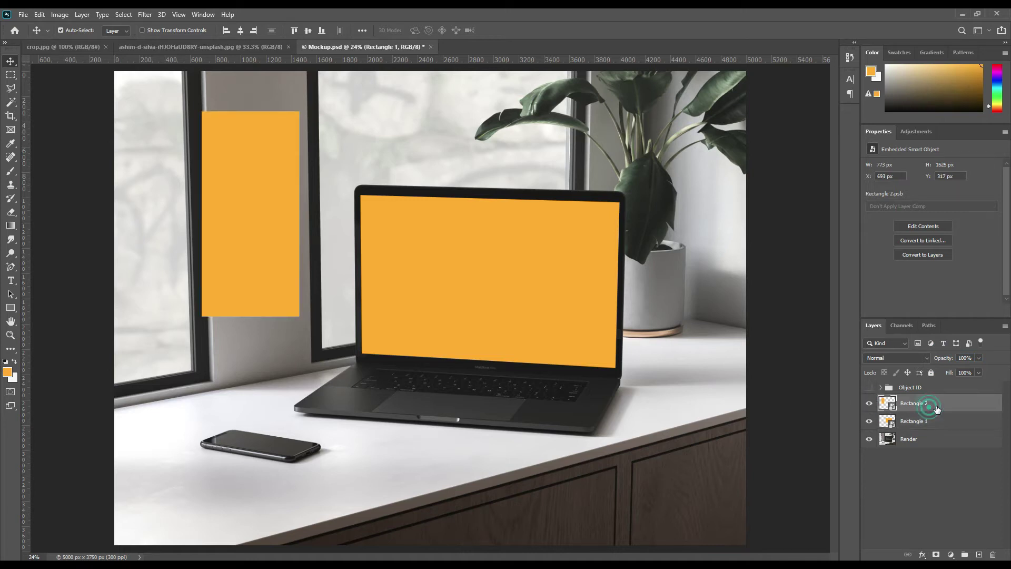
Scale Rectangle 2 to about 31% over the phone, rotate it to about -80°, and lower its opacity to 34%
{"action": "key", "text": "ctrl+t"}
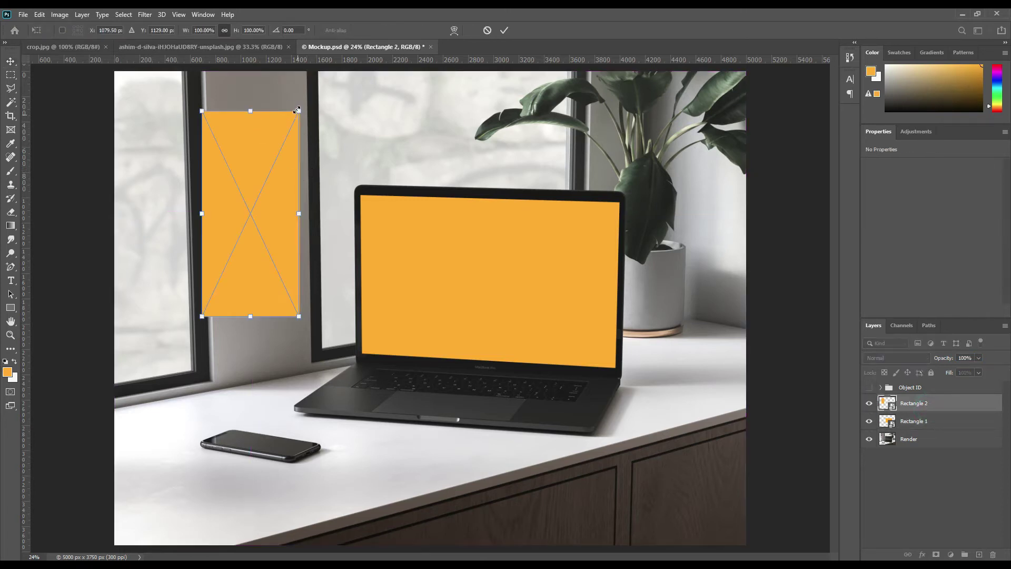
{"action": "left_click_drag", "start_coordinate": [299, 112], "coordinate": [256, 428]}
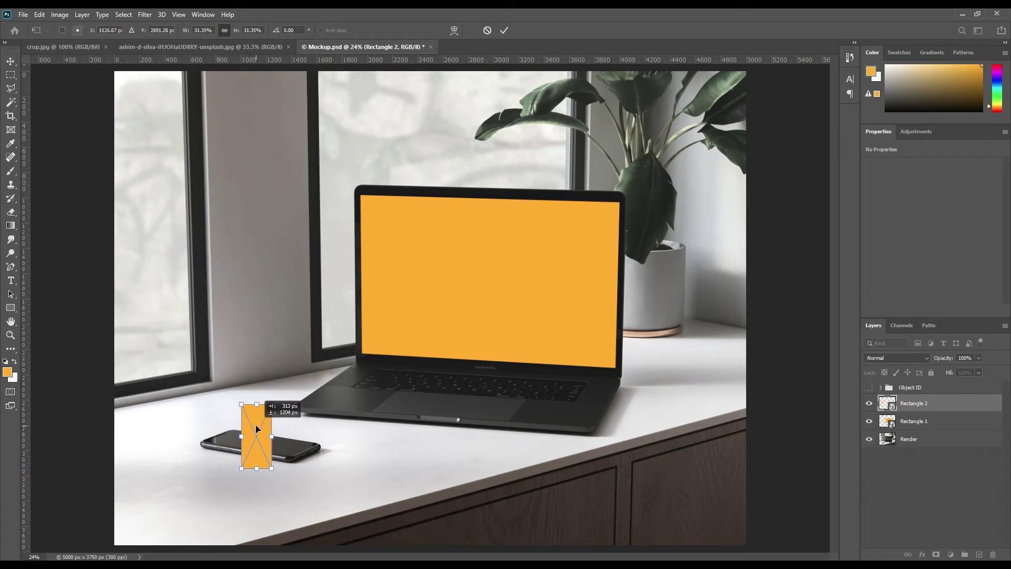
{"action": "left_click_drag", "start_coordinate": [280, 481], "coordinate": [374, 396]}
{"action": "left_click_drag", "start_coordinate": [937, 362], "coordinate": [907, 370]}
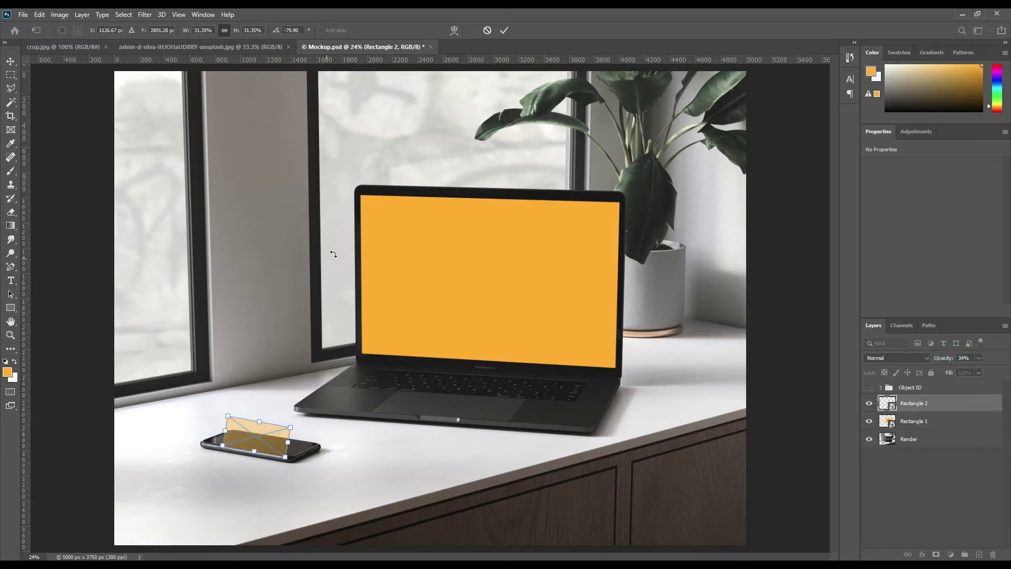
Distort Rectangle 2 so its two corners at the phone's notch end meet the corners of the phone screen
{"action": "scroll", "coordinate": [345, 245], "scroll_direction": "up", "scroll_amount": 4}
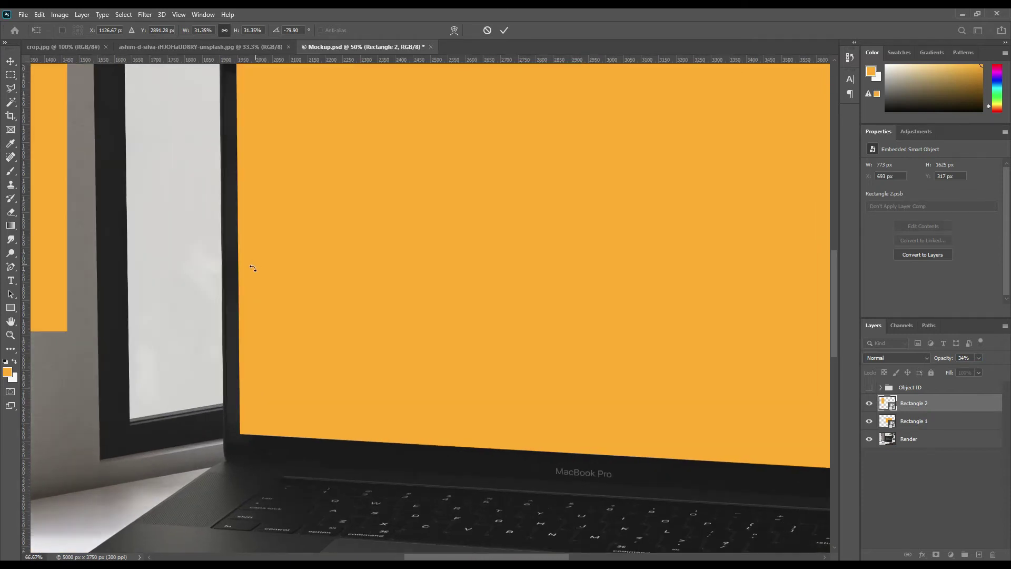
{"action": "scroll", "coordinate": [253, 268], "scroll_direction": "up", "scroll_amount": 5}
{"action": "left_click_drag", "start_coordinate": [205, 343], "coordinate": [355, 277]}
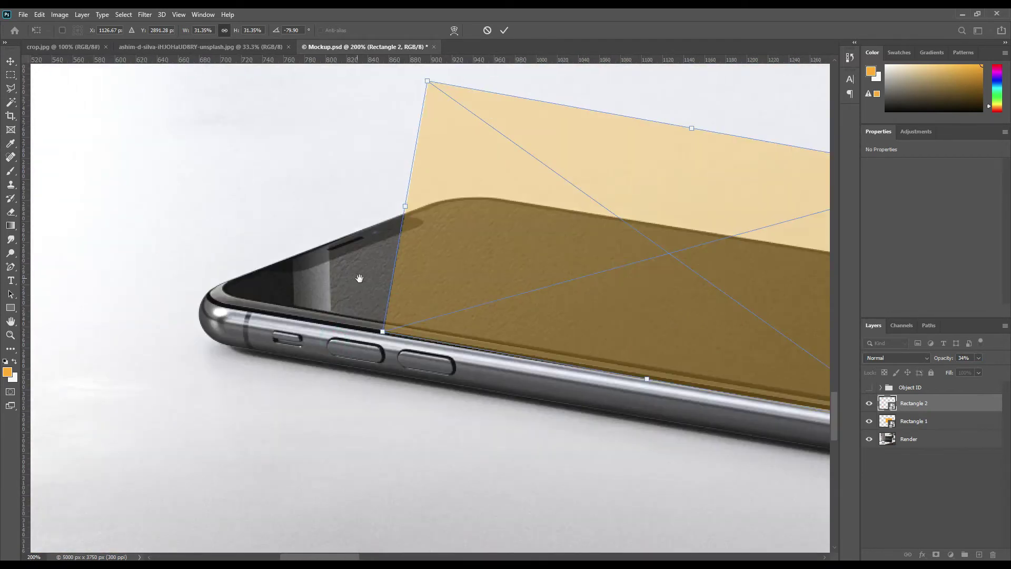
{"action": "key", "text": "ctrl+plus"}
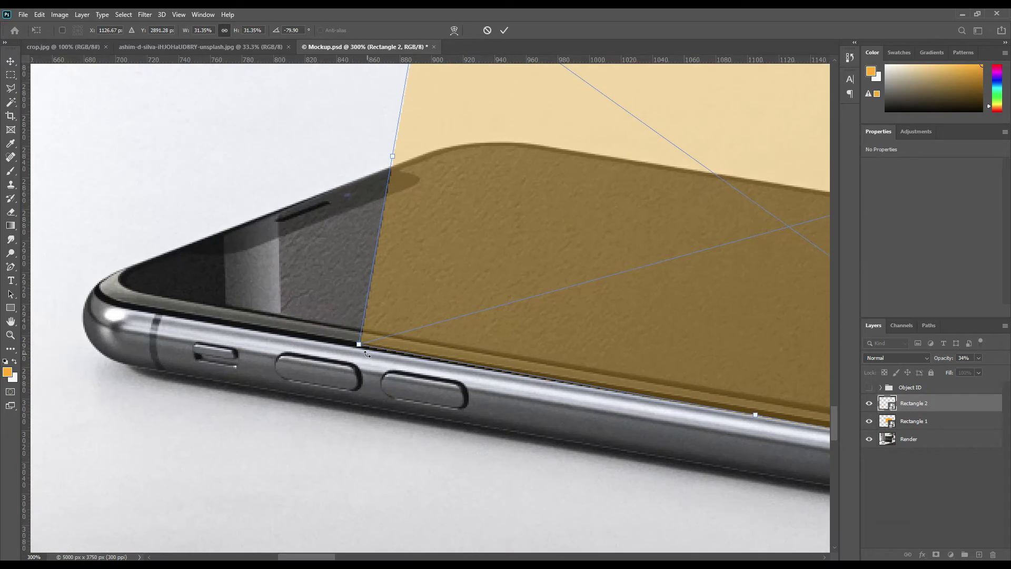
{"action": "right_click", "coordinate": [419, 289]}
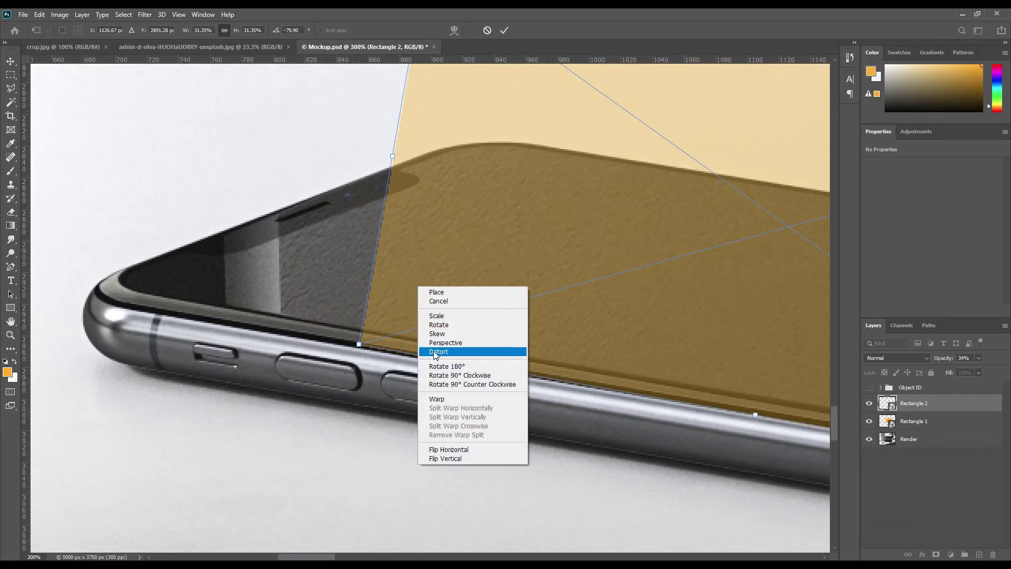
{"action": "left_click", "coordinate": [453, 351]}
{"action": "left_click_drag", "start_coordinate": [360, 347], "coordinate": [108, 284]}
{"action": "left_click_drag", "start_coordinate": [477, 127], "coordinate": [442, 374]}
{"action": "left_click_drag", "start_coordinate": [392, 227], "coordinate": [431, 391]}
Fit Rectangle 2's remaining two corners to the phone screen at the end opposite the notch
{"action": "left_click_drag", "start_coordinate": [632, 458], "coordinate": [549, 341]}
{"action": "left_click_drag", "start_coordinate": [501, 287], "coordinate": [578, 285]}
{"action": "left_click_drag", "start_coordinate": [672, 174], "coordinate": [533, 397]}
{"action": "left_click_drag", "start_coordinate": [420, 169], "coordinate": [788, 369]}
{"action": "left_click_drag", "start_coordinate": [205, 214], "coordinate": [587, 316]}
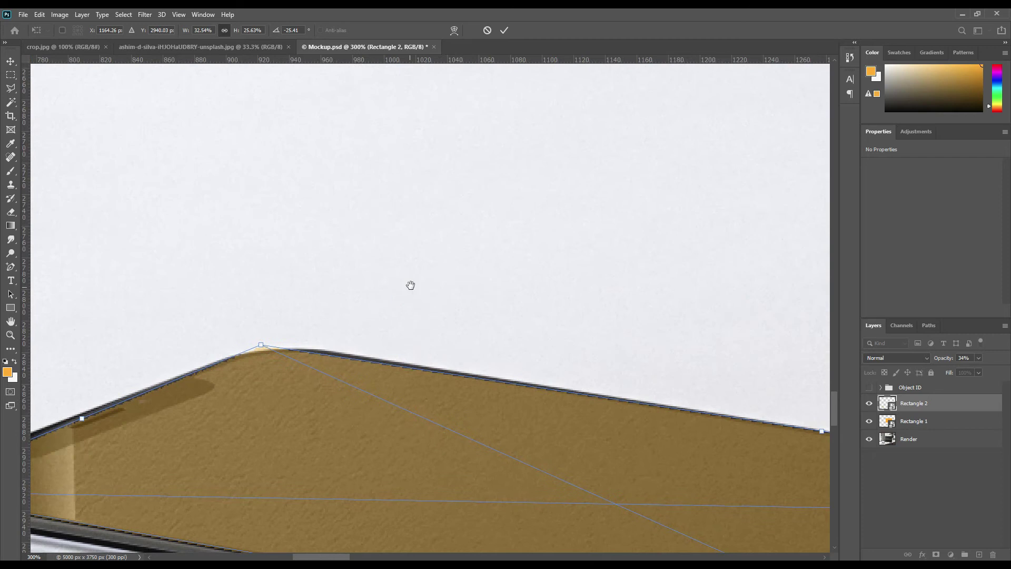
Extend Rectangle 2's notch-end corners slightly outward, apply the transform, and restore the layer to 100% opacity
{"action": "left_click_drag", "start_coordinate": [263, 347], "coordinate": [269, 341]}
{"action": "left_click_drag", "start_coordinate": [188, 309], "coordinate": [472, 230]}
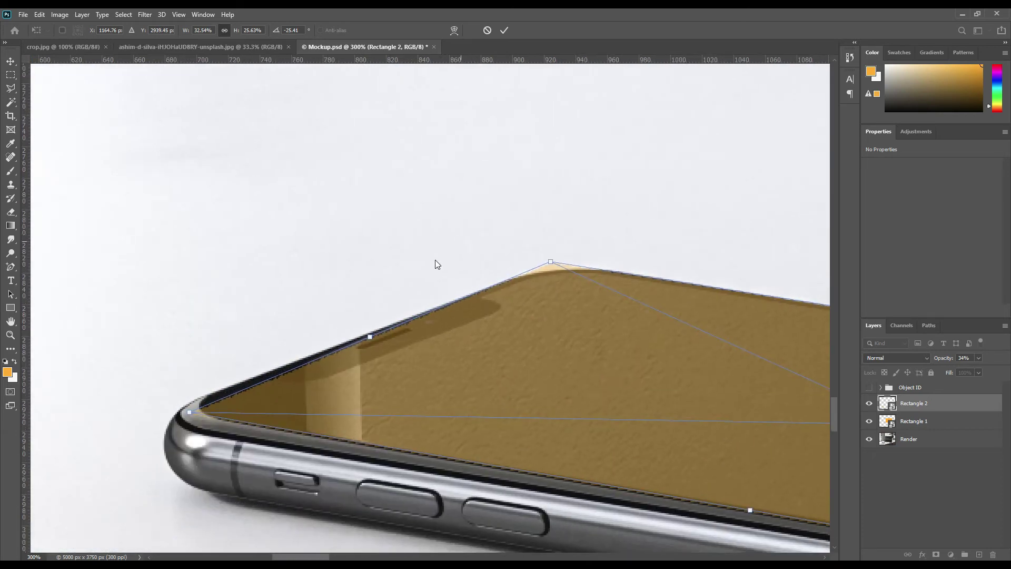
{"action": "left_click_drag", "start_coordinate": [189, 415], "coordinate": [168, 416]}
{"action": "left_click", "coordinate": [503, 30]}
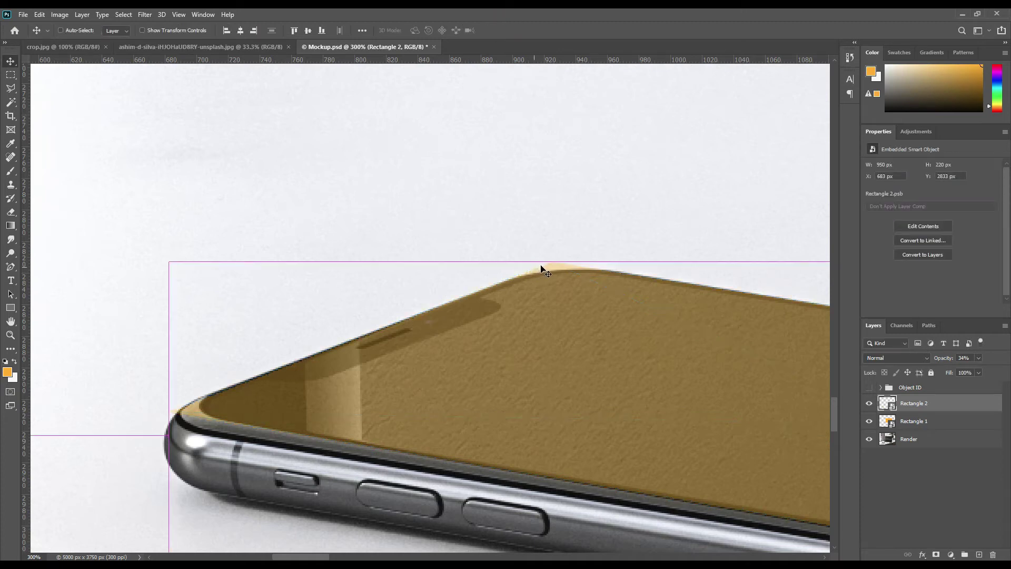
{"action": "key", "text": "ctrl+0"}
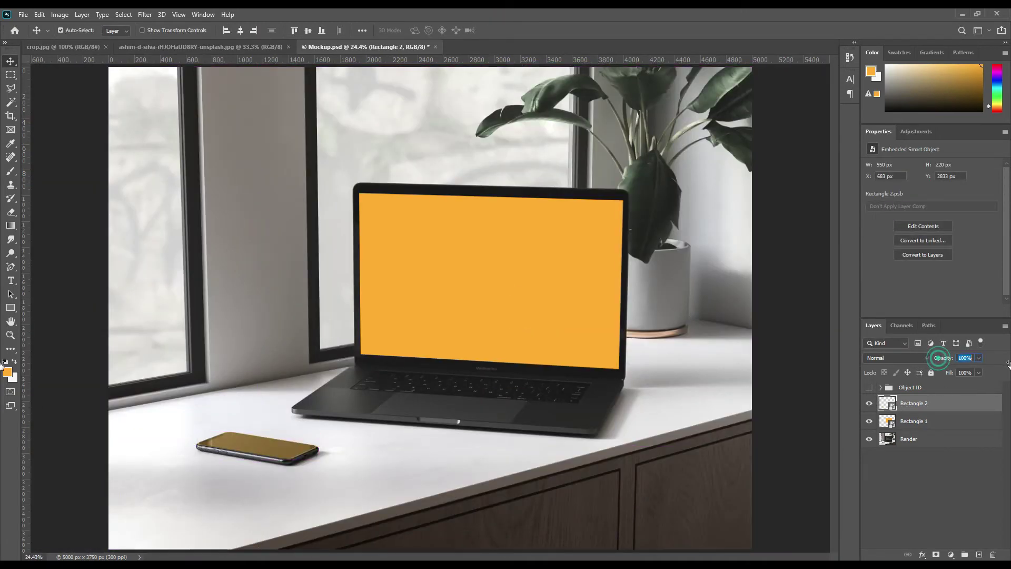
{"action": "left_click_drag", "start_coordinate": [944, 359], "coordinate": [1007, 372]}
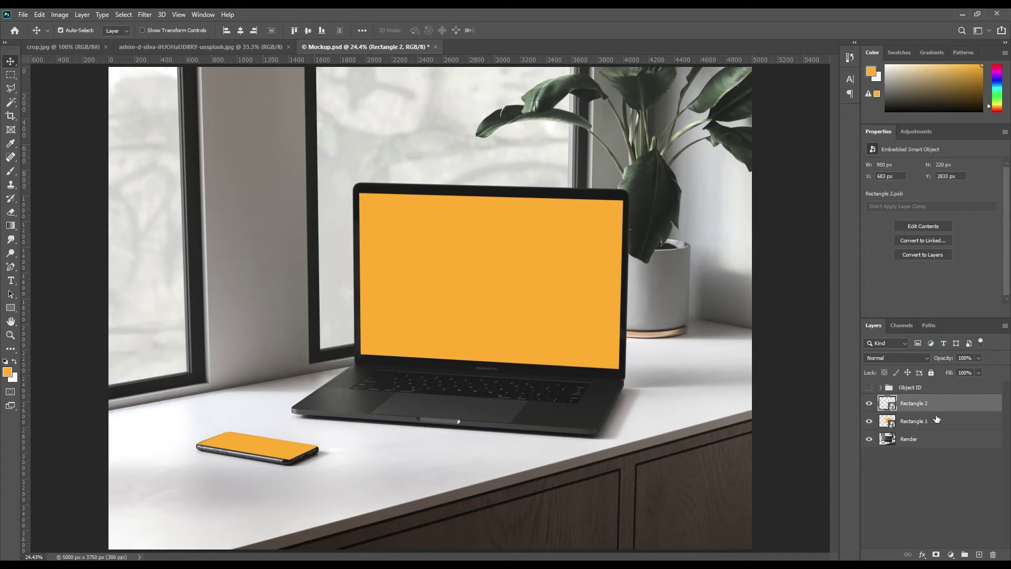
Add a layer mask to Rectangle 2 from the outline of Shape 2 in the Object ID group
{"action": "left_click", "coordinate": [881, 387]}
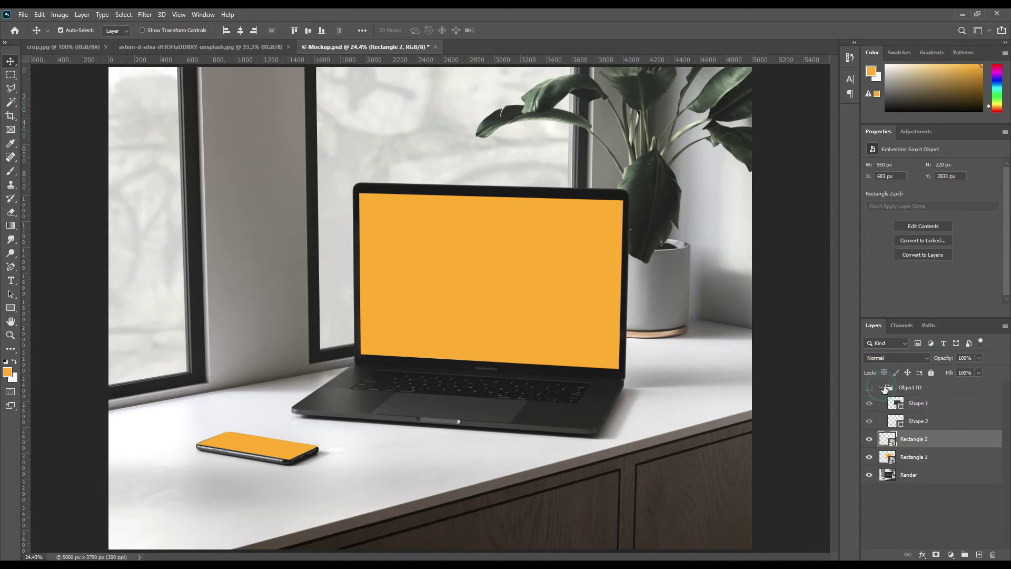
{"action": "key", "text": "ctrl"}
{"action": "left_click", "coordinate": [901, 425], "text": "ctrl"}
{"action": "left_click", "coordinate": [936, 554]}
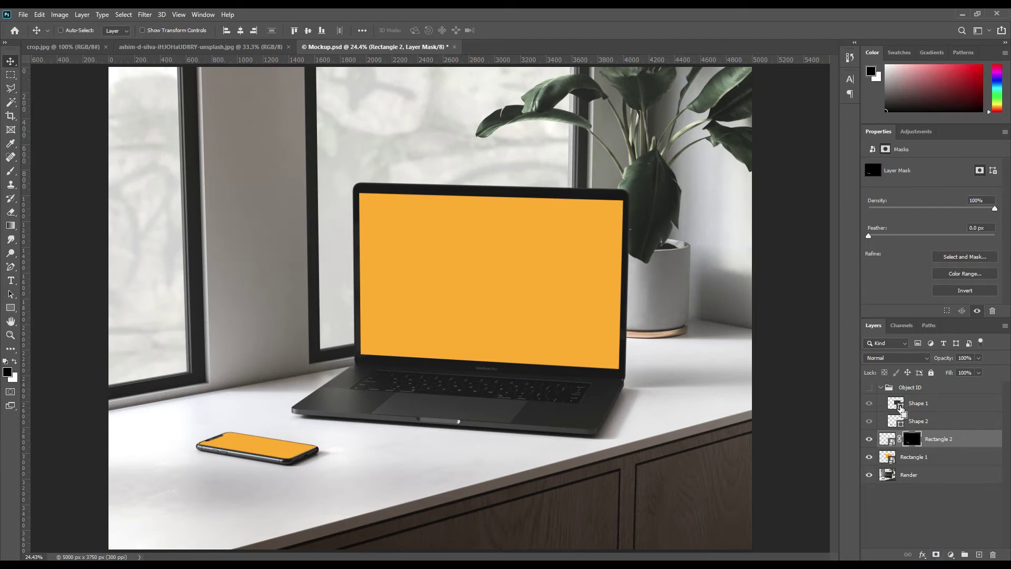
Add a layer mask to Rectangle 1 from the outline of Shape 1 and collapse the Object ID group
{"action": "left_click", "coordinate": [901, 406], "text": "ctrl"}
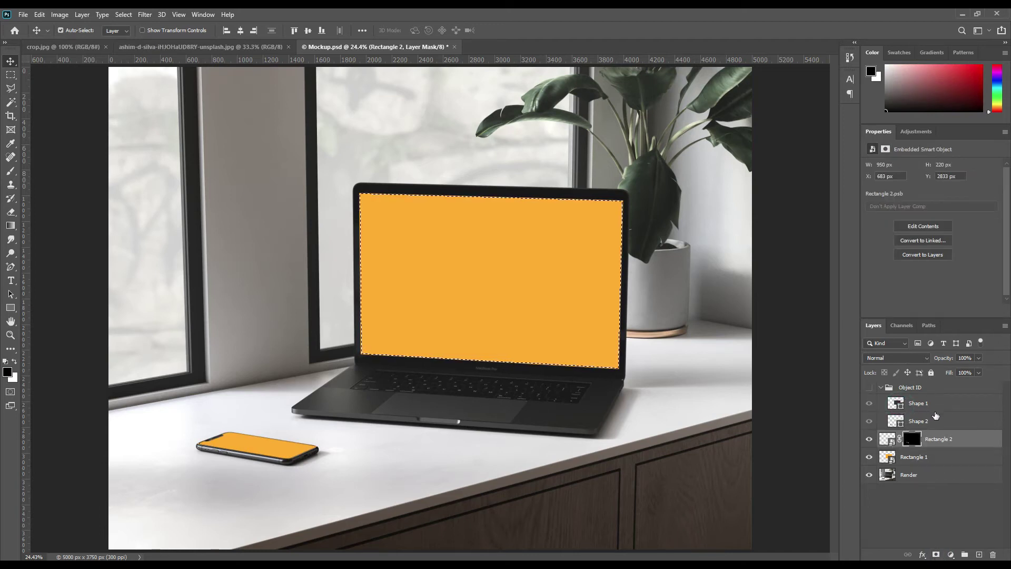
{"action": "left_click", "coordinate": [926, 461]}
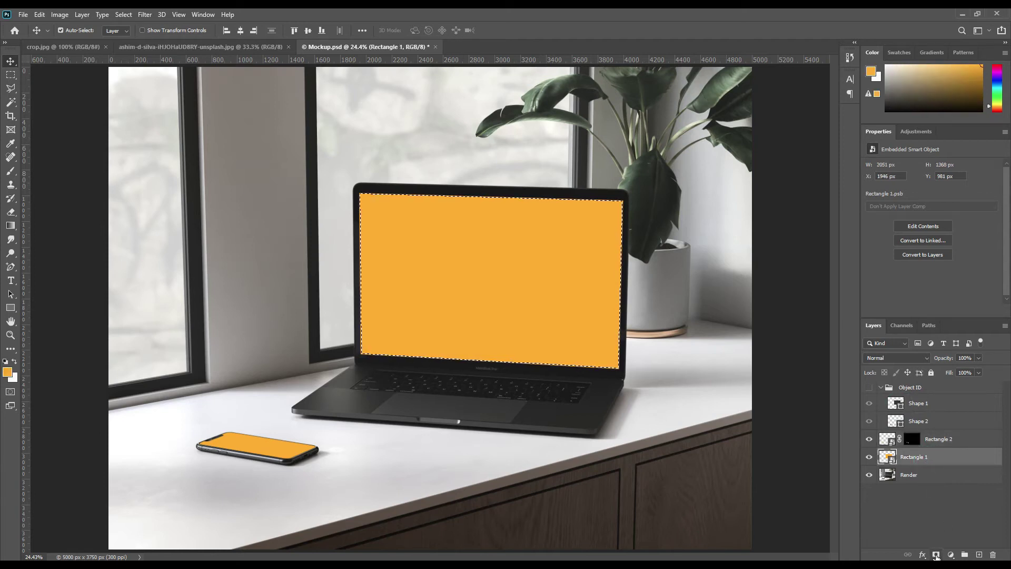
{"action": "left_click", "coordinate": [936, 555]}
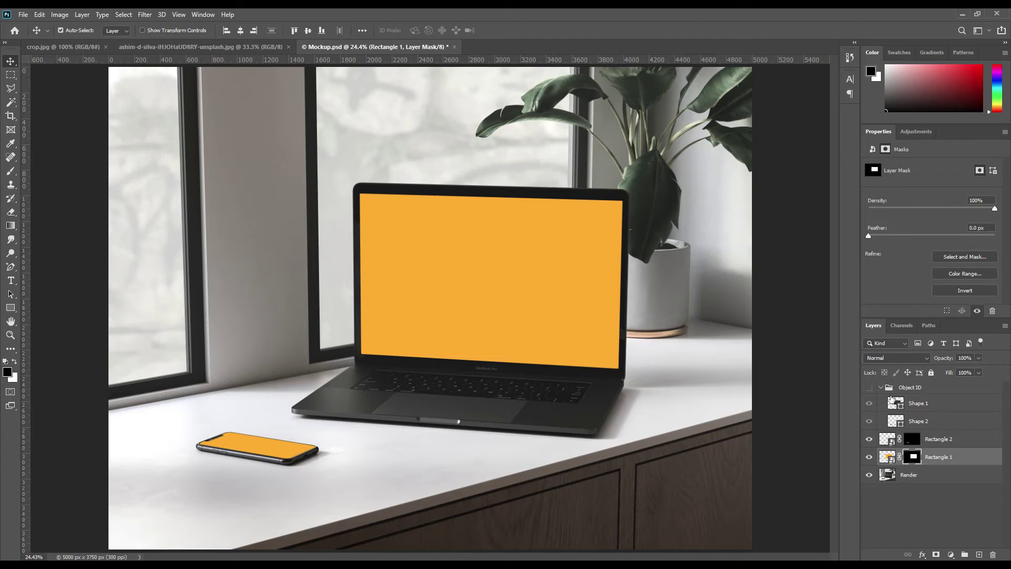
{"action": "left_click", "coordinate": [881, 388]}
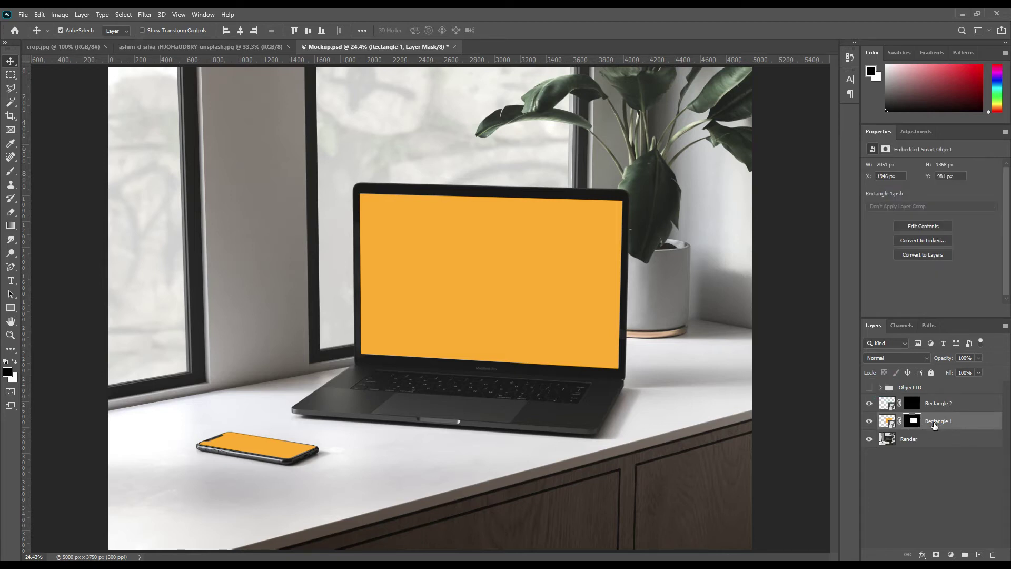
Copy the laptop screen area of the Render layer onto a new layer, using Rectangle 1's mask as the selection
{"action": "left_click", "coordinate": [912, 421]}
{"action": "left_click", "coordinate": [913, 421], "text": "ctrl"}
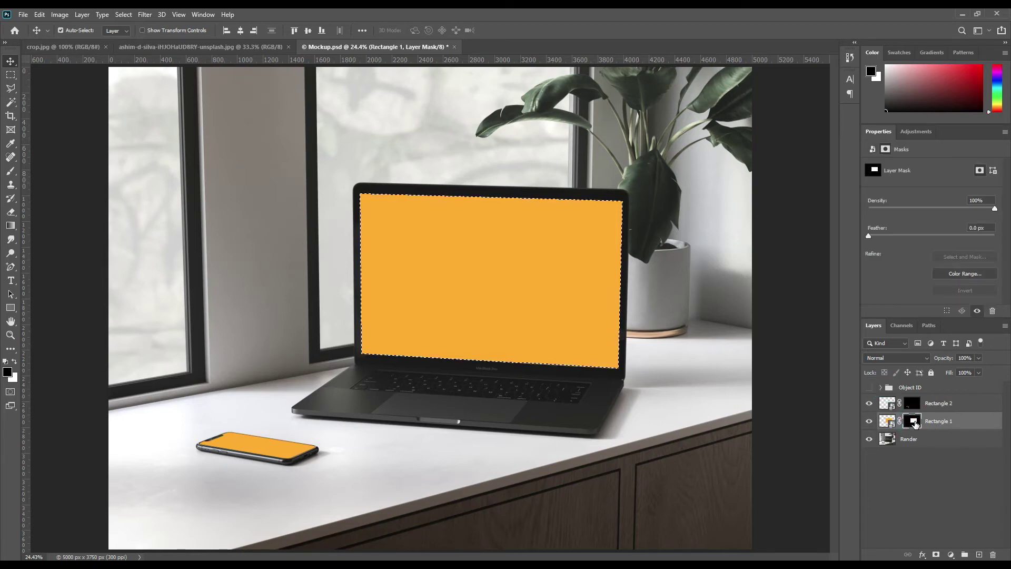
{"action": "left_click", "coordinate": [930, 444]}
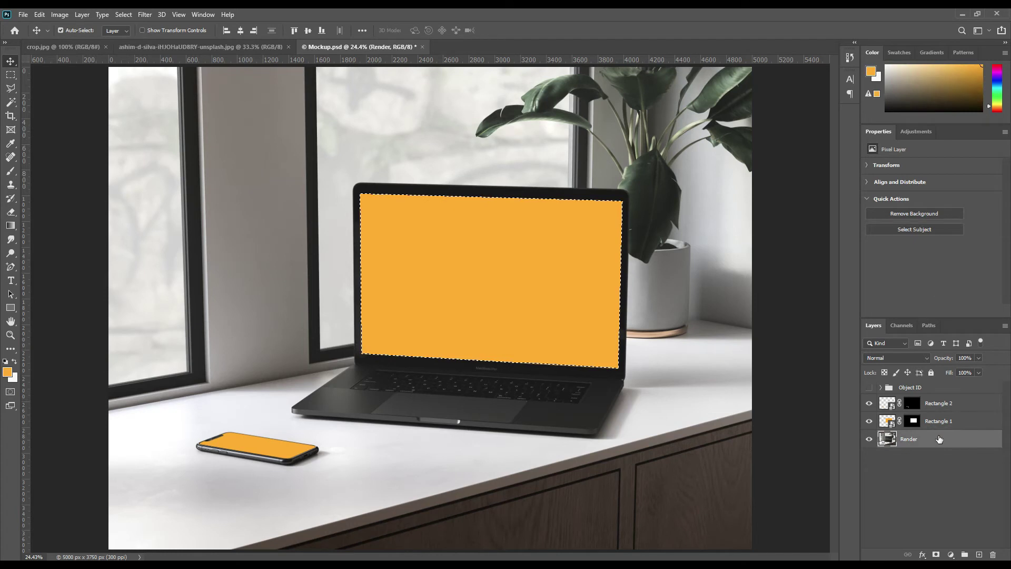
{"action": "key", "text": "ctrl+j"}
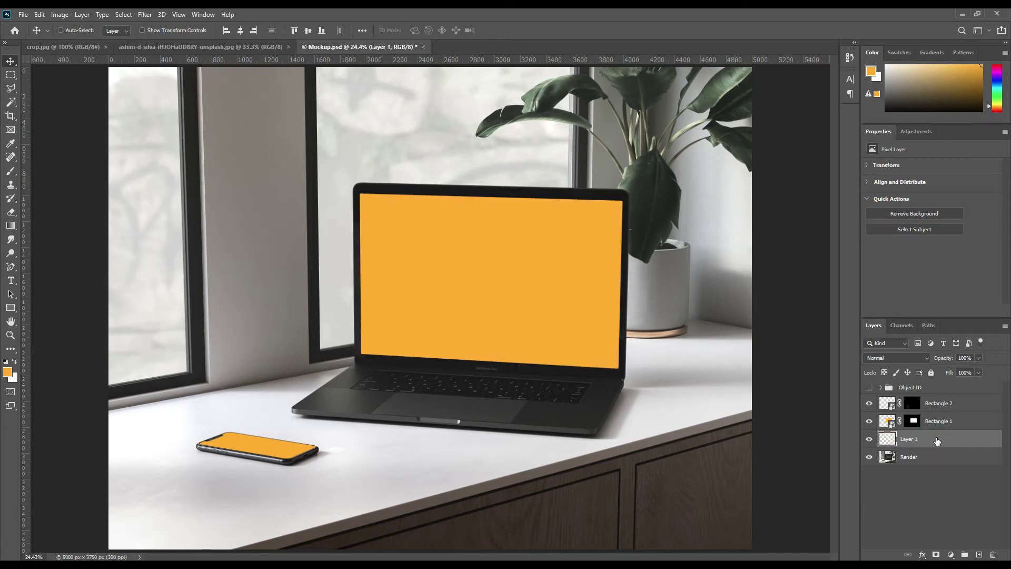
Move the copied laptop screen layer directly above Rectangle 1 and clip it to Rectangle 1
{"action": "left_click_drag", "start_coordinate": [934, 440], "coordinate": [938, 419]}
{"action": "right_click", "coordinate": [940, 419]}
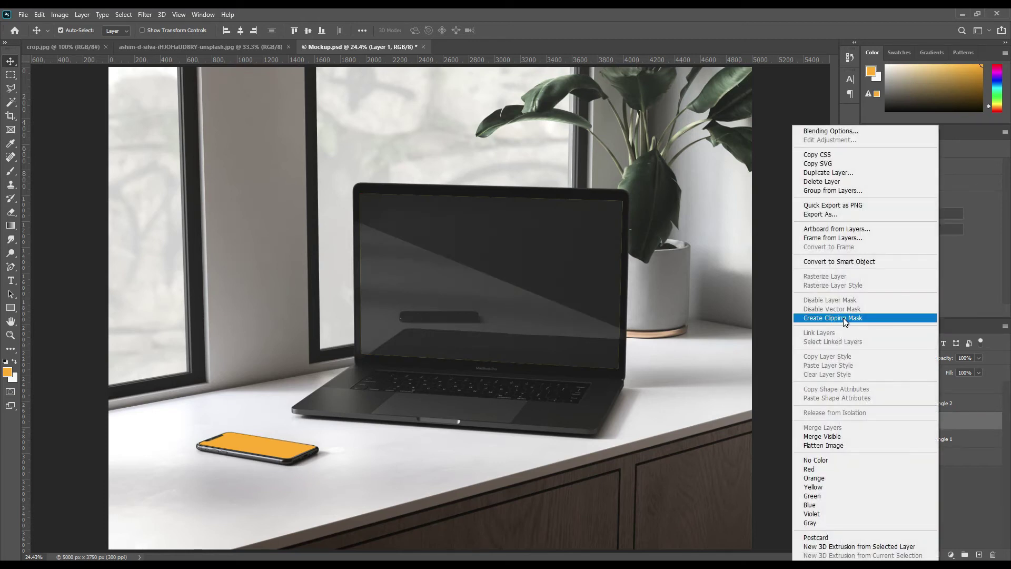
{"action": "left_click", "coordinate": [842, 317]}
{"action": "left_click", "coordinate": [943, 422]}
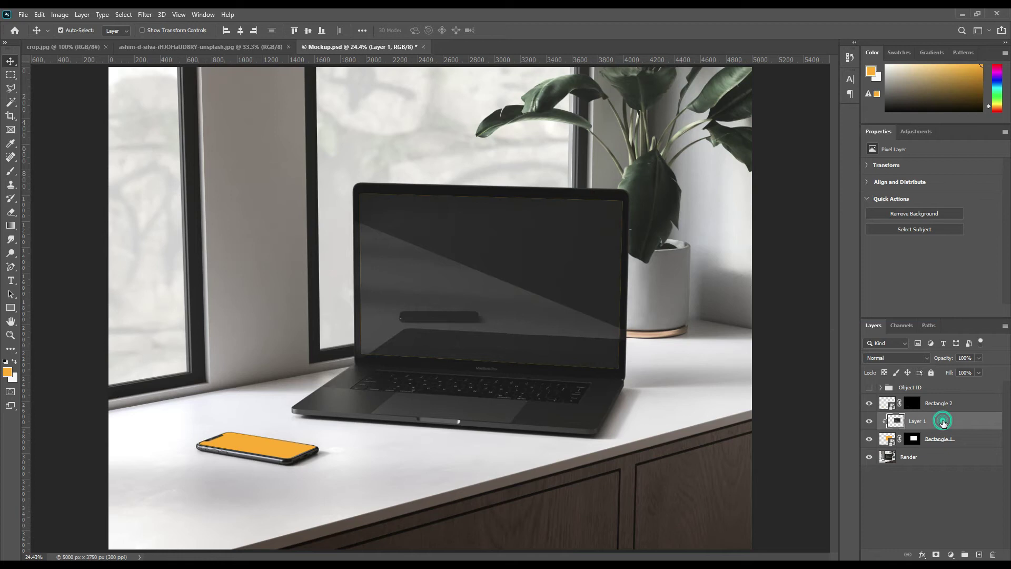
Darken the clipped laptop screen layer with a Levels adjustment, setting the shadow input level to 16
{"action": "left_click", "coordinate": [55, 15]}
{"action": "mouse_move", "coordinate": [88, 45]}
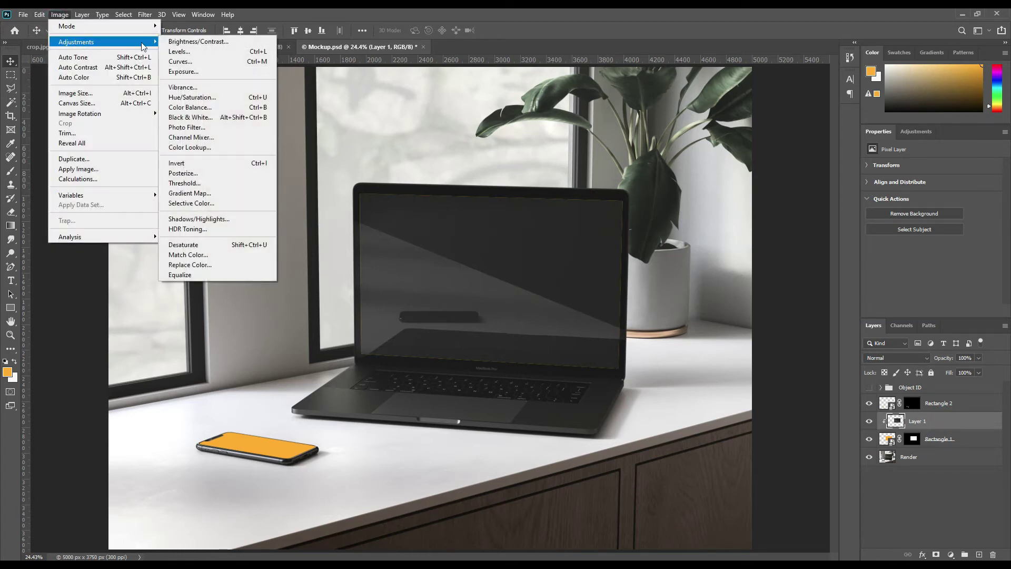
{"action": "left_click", "coordinate": [182, 52]}
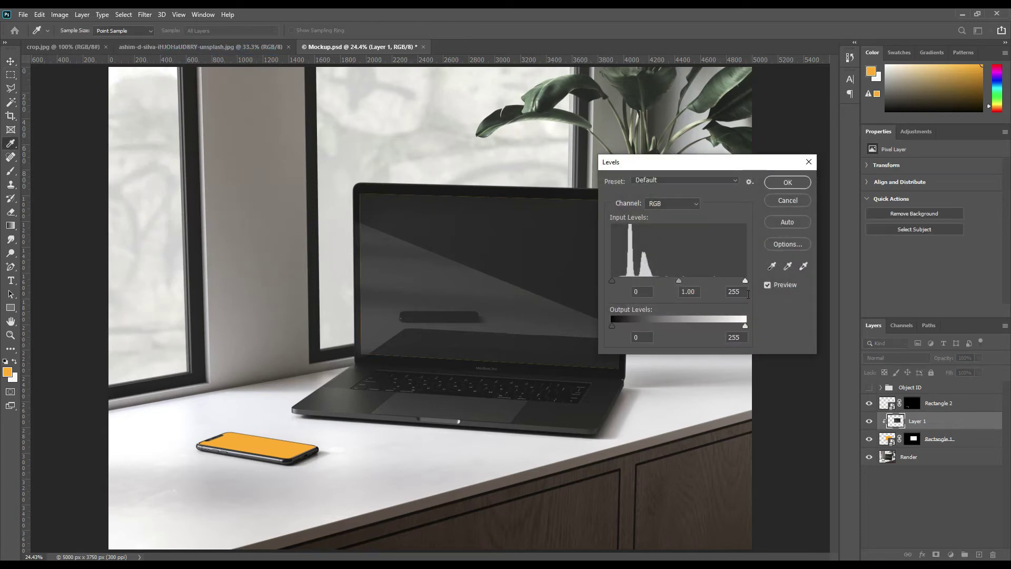
{"action": "left_click_drag", "start_coordinate": [746, 281], "coordinate": [766, 279]}
{"action": "left_click_drag", "start_coordinate": [615, 280], "coordinate": [620, 278]}
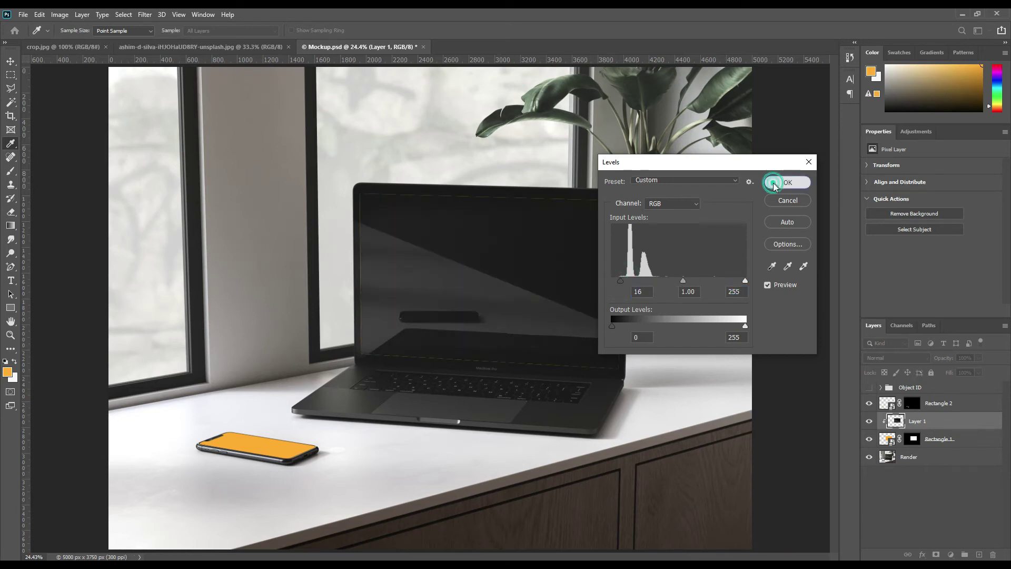
{"action": "left_click", "coordinate": [787, 183]}
Set the laptop reflection layer's blend mode to Screen and deselect all layers
{"action": "left_click", "coordinate": [919, 362]}
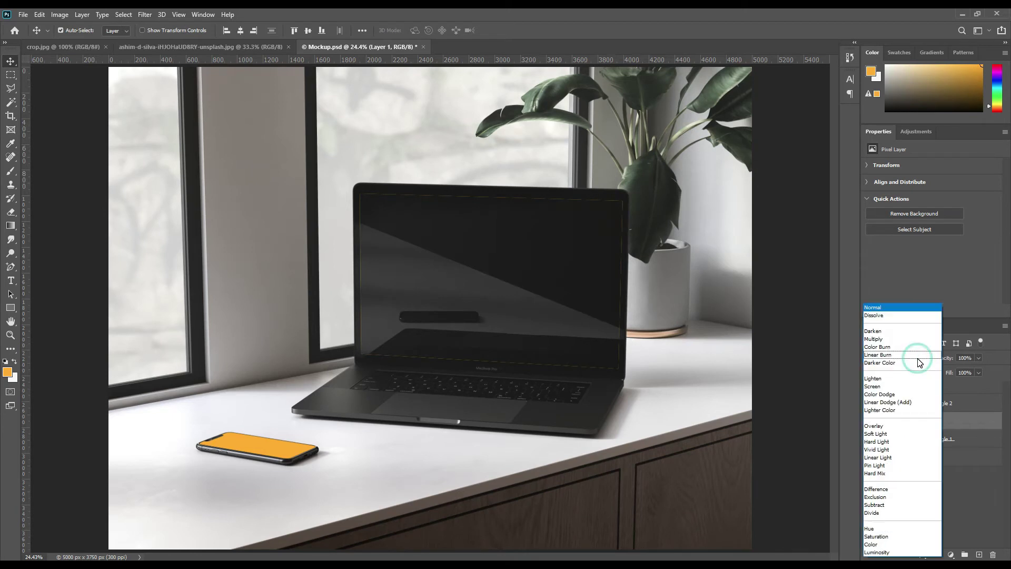
{"action": "left_click", "coordinate": [888, 387]}
{"action": "left_click", "coordinate": [952, 477]}
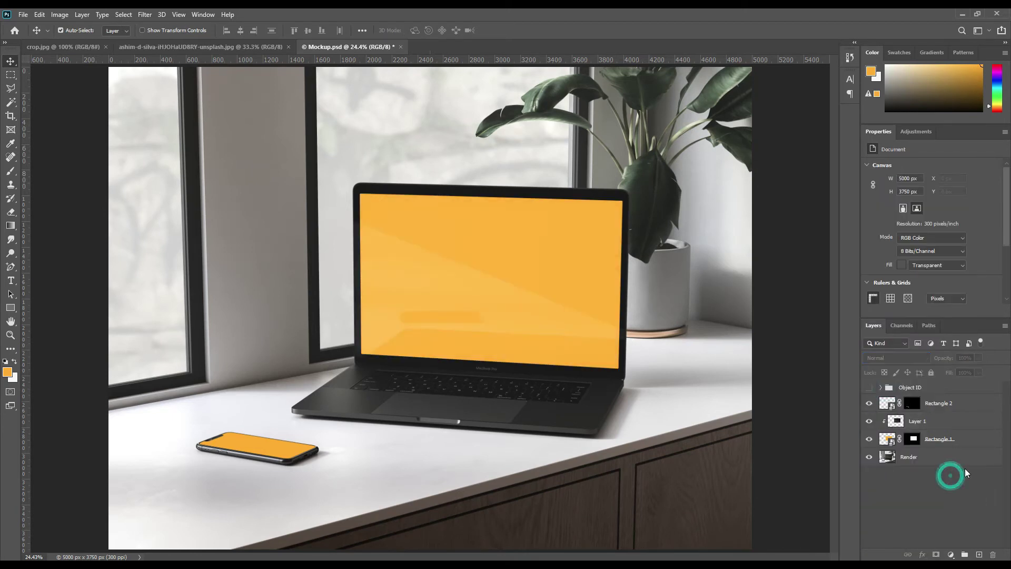
Group Layer 1 with Rectangle 1 and name the group Macbook
{"action": "left_click", "coordinate": [944, 425]}
{"action": "left_click", "coordinate": [955, 440], "text": "shift"}
{"action": "left_click_drag", "start_coordinate": [955, 441], "coordinate": [914, 426]}
{"action": "key", "text": "ctrl+g"}
{"action": "double_click", "coordinate": [909, 419]}
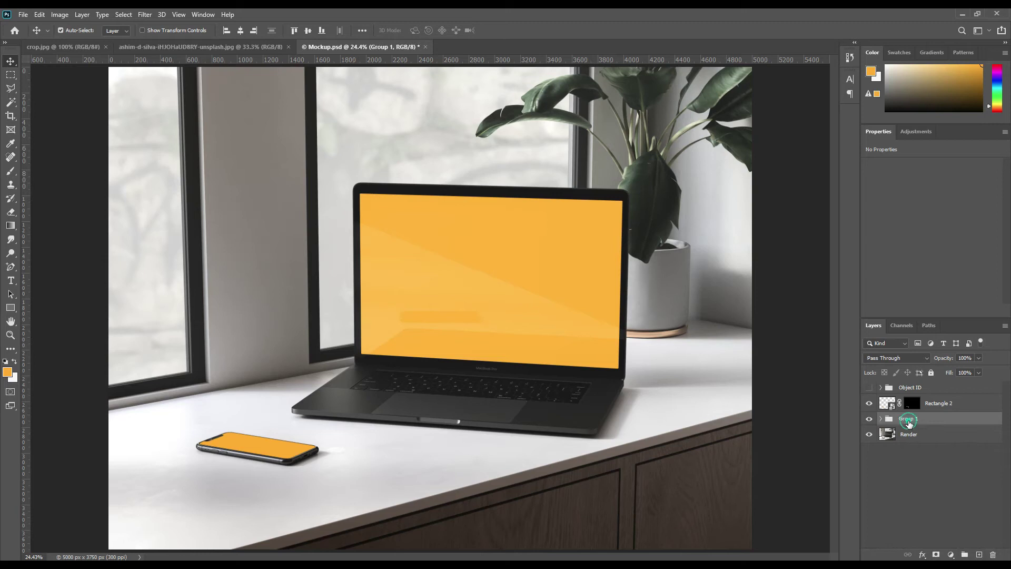
{"action": "type", "text": "Macbook"}
{"action": "key", "text": "Return"}
Copy the phone screen area of the Render layer using Rectangle 2's mask, and move the copy above Rectangle 2
{"action": "left_click", "coordinate": [912, 403], "text": "ctrl"}
{"action": "left_click", "coordinate": [927, 433]}
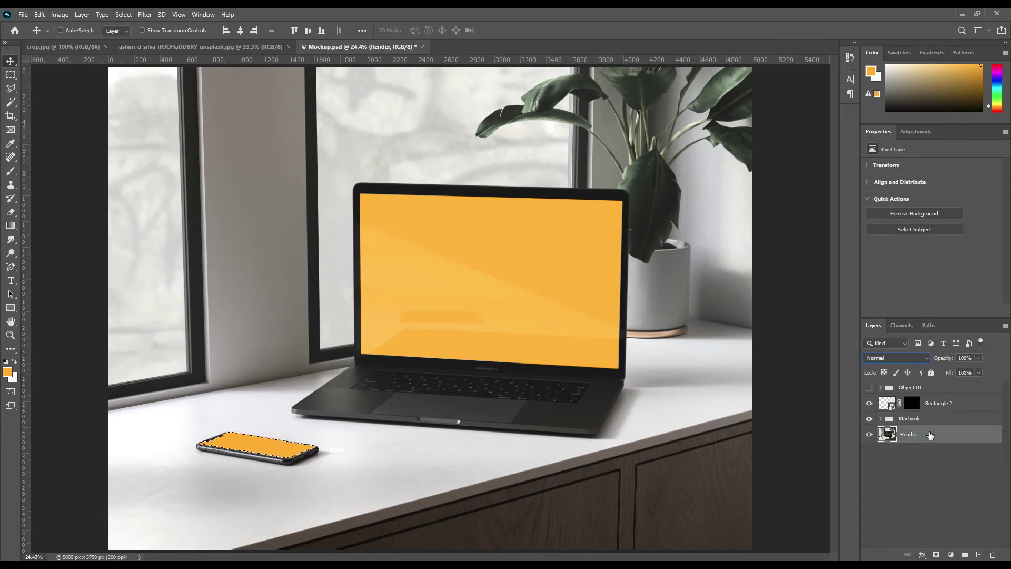
{"action": "key", "text": "ctrl+shift+alt+n"}
{"action": "key", "text": "ctrl+d"}
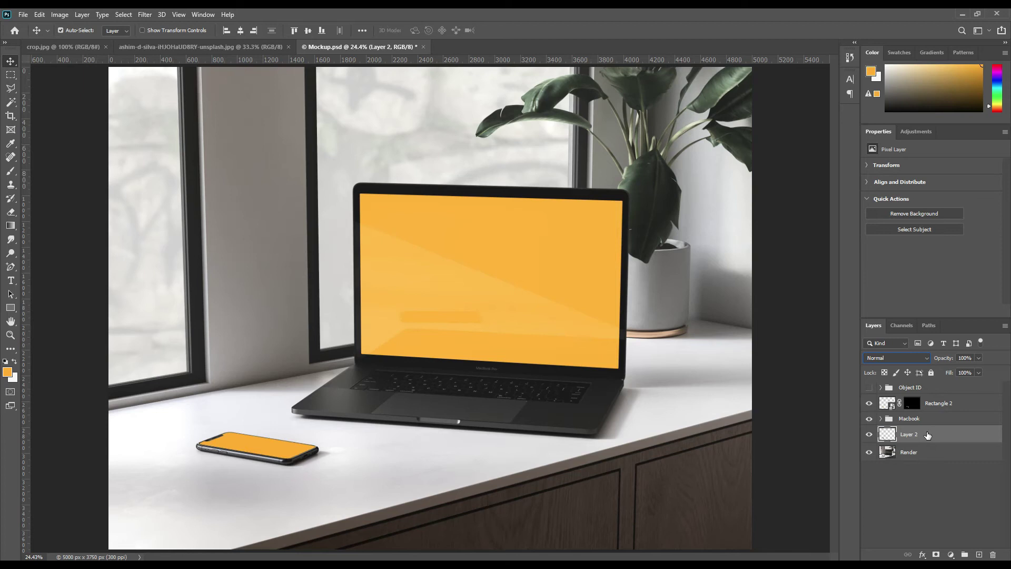
{"action": "left_click_drag", "start_coordinate": [933, 435], "coordinate": [942, 405]}
{"action": "left_click", "coordinate": [945, 406]}
Darken the copied phone screen layer with a Levels adjustment, setting the shadow input level to 42
{"action": "left_click", "coordinate": [59, 14]}
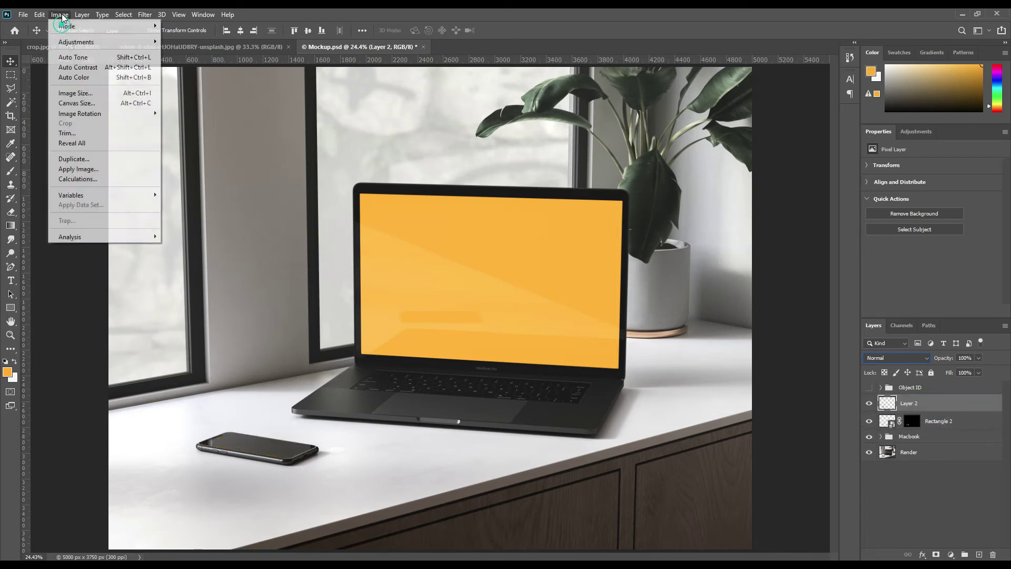
{"action": "mouse_move", "coordinate": [90, 47]}
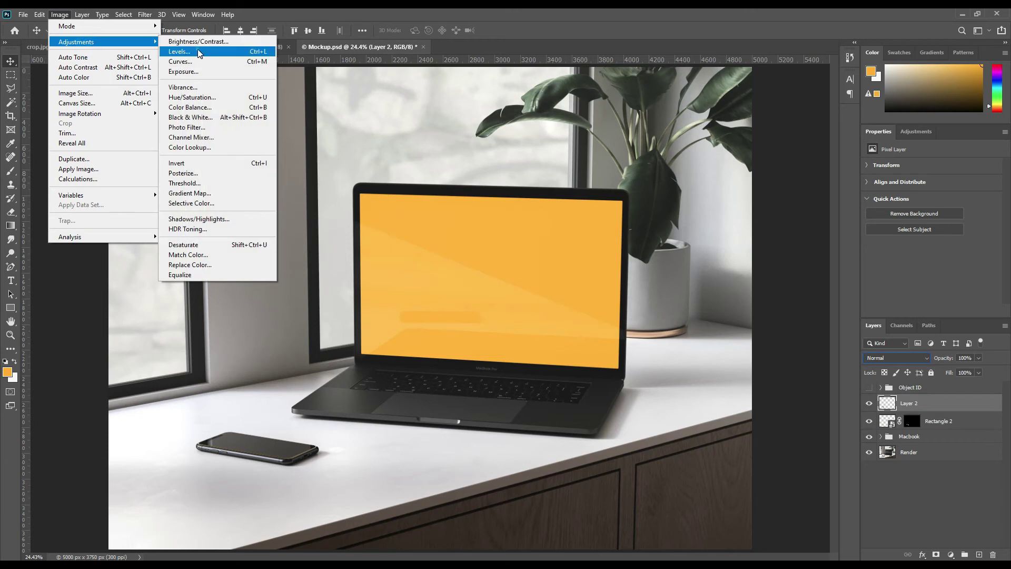
{"action": "left_click", "coordinate": [180, 52]}
{"action": "left_click_drag", "start_coordinate": [611, 280], "coordinate": [635, 284]}
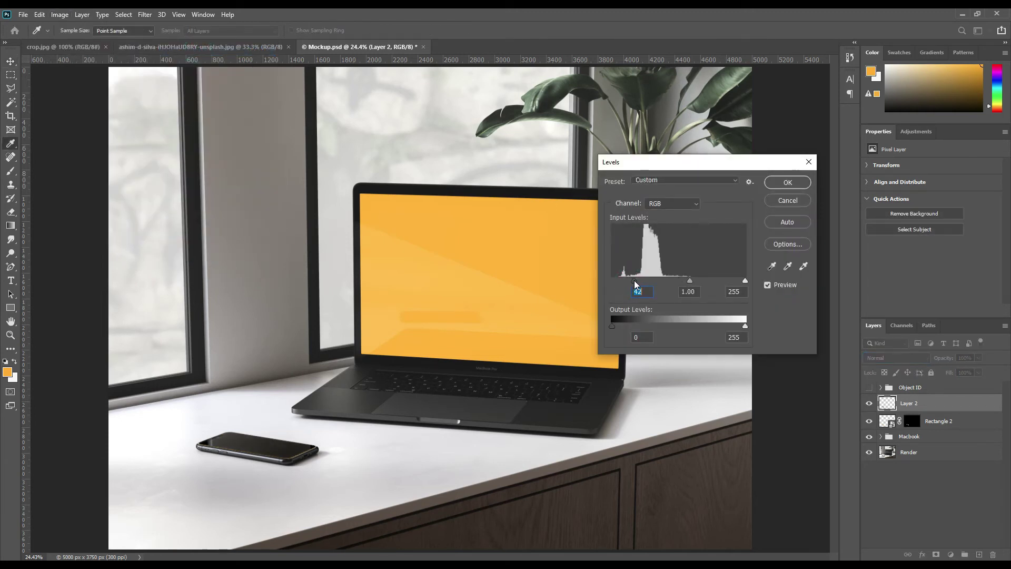
{"action": "left_click", "coordinate": [787, 183]}
{"action": "key", "text": "v"}
Clip the phone reflection layer to Rectangle 2 and set its blend mode to Screen
{"action": "right_click", "coordinate": [952, 403]}
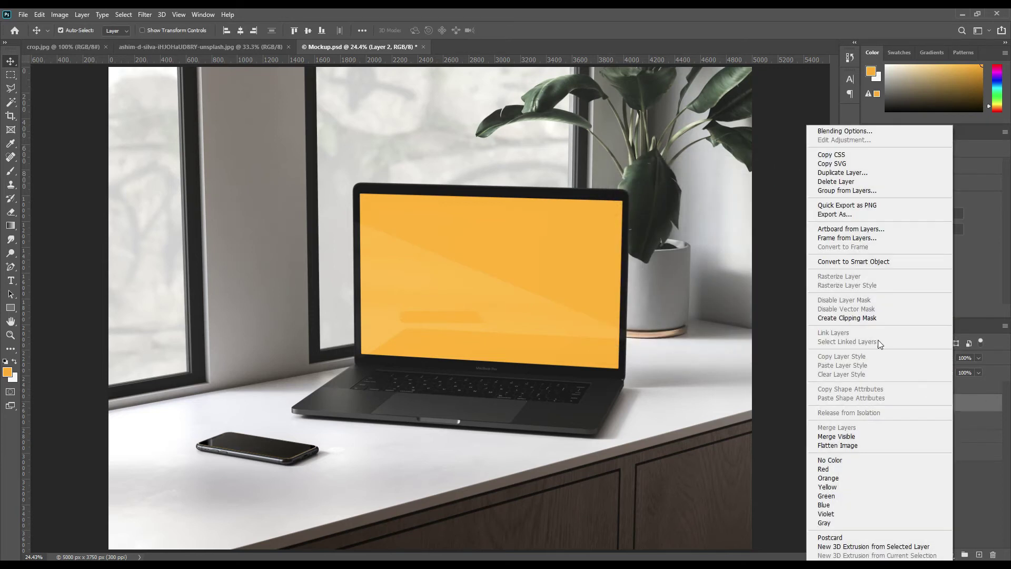
{"action": "left_click", "coordinate": [874, 318]}
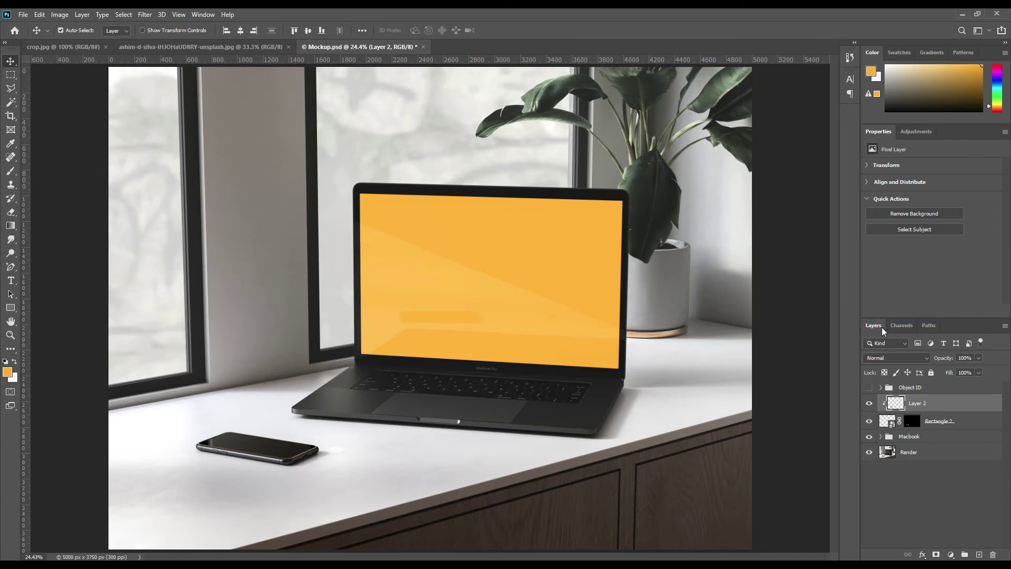
{"action": "left_click", "coordinate": [908, 358]}
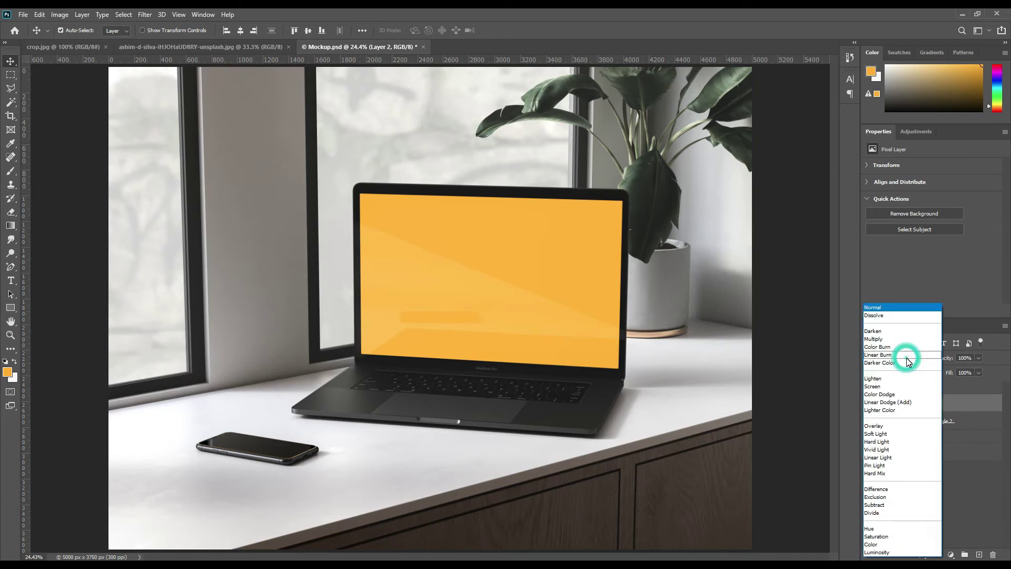
{"action": "left_click", "coordinate": [878, 387]}
{"action": "left_click", "coordinate": [945, 486]}
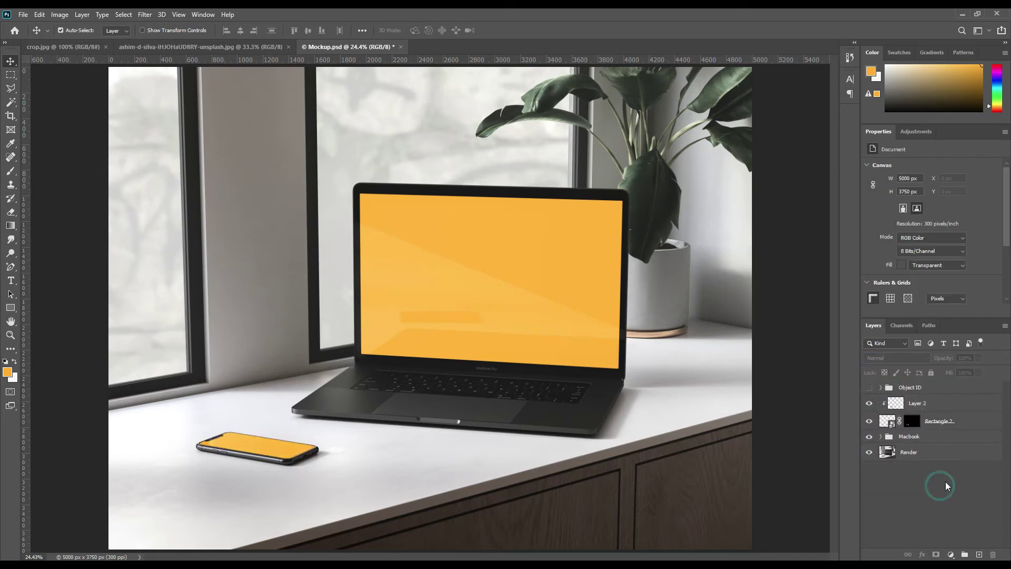
Group Layer 2 with Rectangle 2 and name the group iPhone
{"action": "left_click", "coordinate": [948, 402]}
{"action": "left_click", "coordinate": [948, 421], "text": "shift"}
{"action": "left_click_drag", "start_coordinate": [968, 418], "coordinate": [927, 440]}
{"action": "key", "text": "ctrl+g"}
{"action": "double_click", "coordinate": [910, 401]}
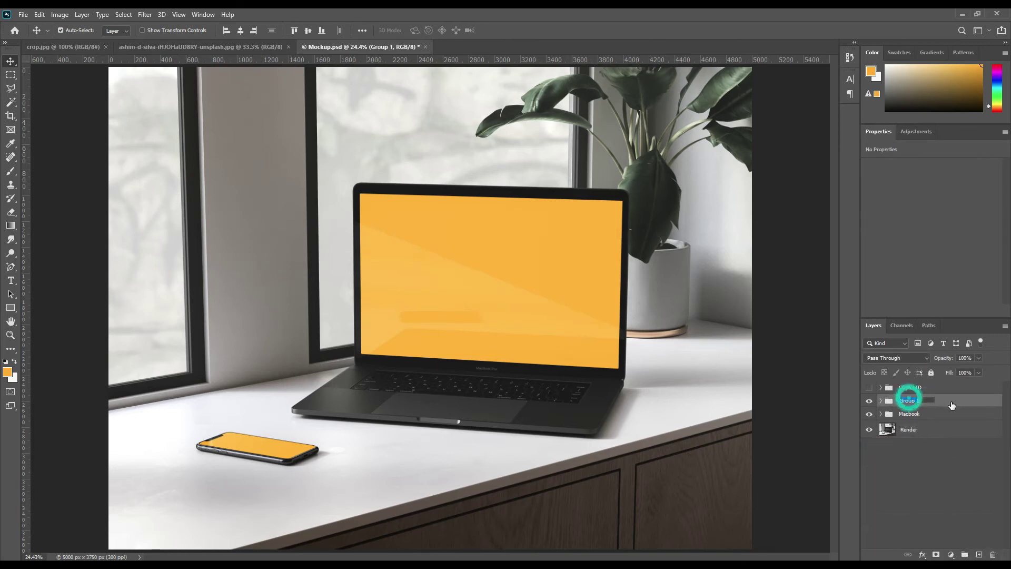
{"action": "key", "text": "BackSpace"}
{"action": "key", "text": "Return"}
{"action": "left_click", "coordinate": [917, 452]}
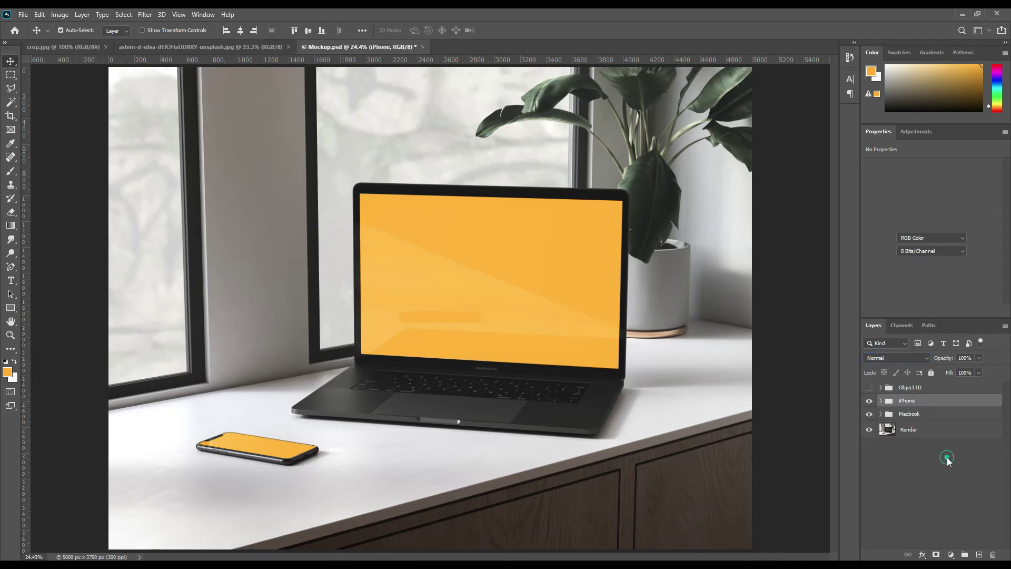
Expand the iPhone group and label the Rectangle 2 smart object red
{"action": "left_click", "coordinate": [879, 401]}
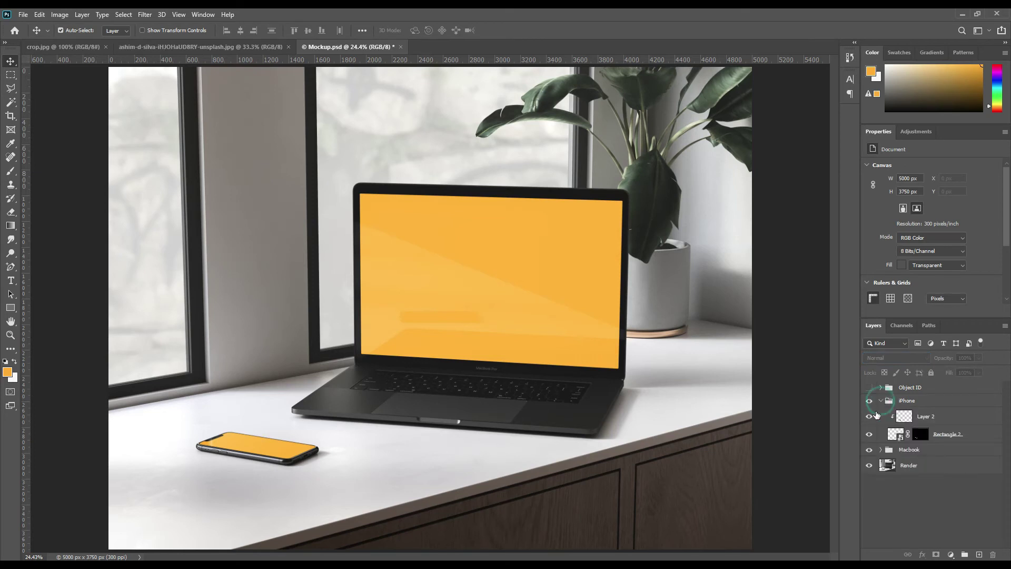
{"action": "left_click", "coordinate": [975, 435]}
{"action": "right_click", "coordinate": [975, 436]}
{"action": "left_click", "coordinate": [877, 469]}
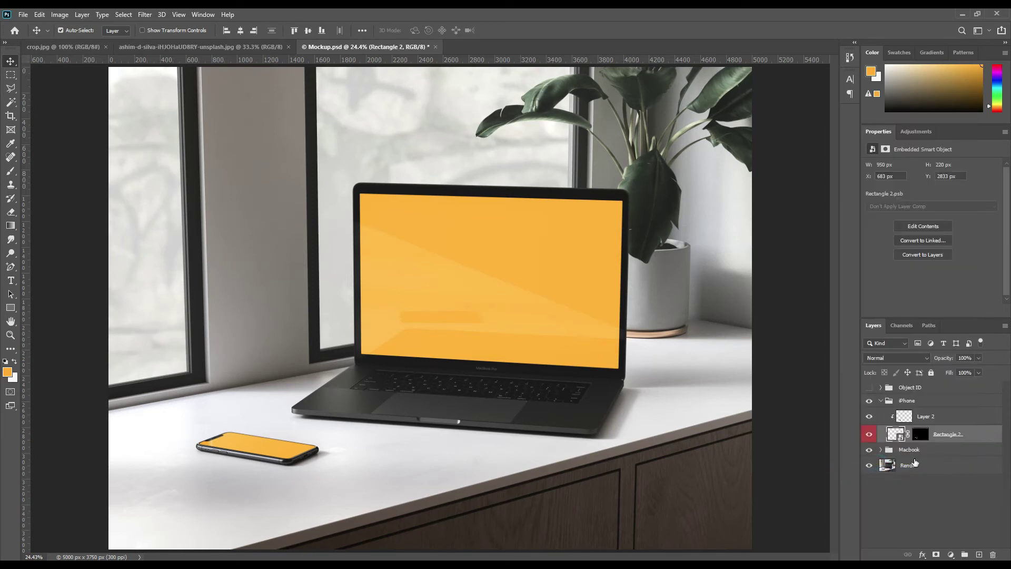
Expand the Macbook group and label the Rectangle 1 smart object red
{"action": "left_click", "coordinate": [880, 450]}
{"action": "left_click", "coordinate": [967, 481]}
{"action": "right_click", "coordinate": [969, 481]}
{"action": "left_click", "coordinate": [895, 388]}
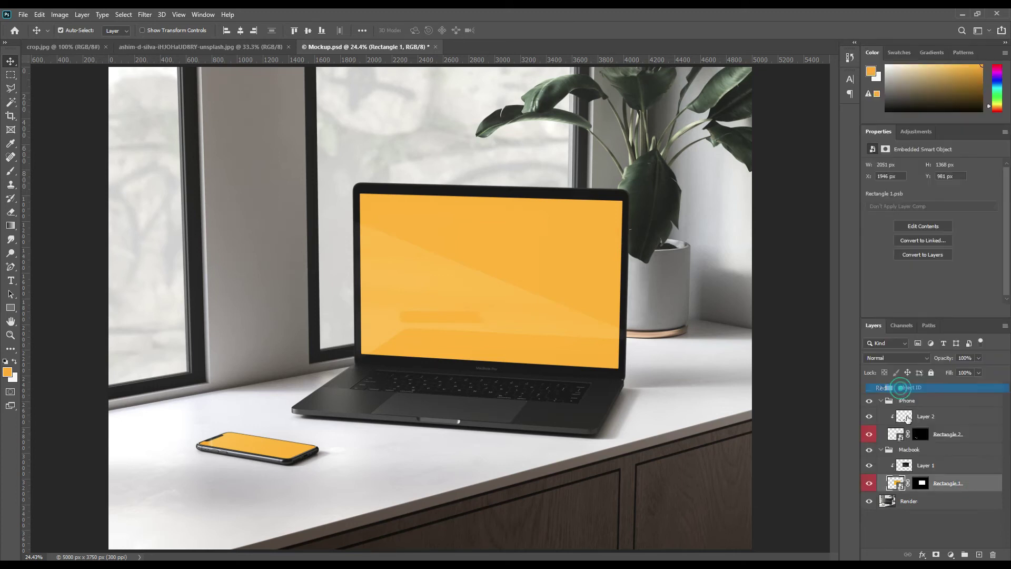
Open Rectangle 1's smart object contents and copy the canyon photo from its open JPG document onto the orange rectangle
{"action": "double_click", "coordinate": [900, 485]}
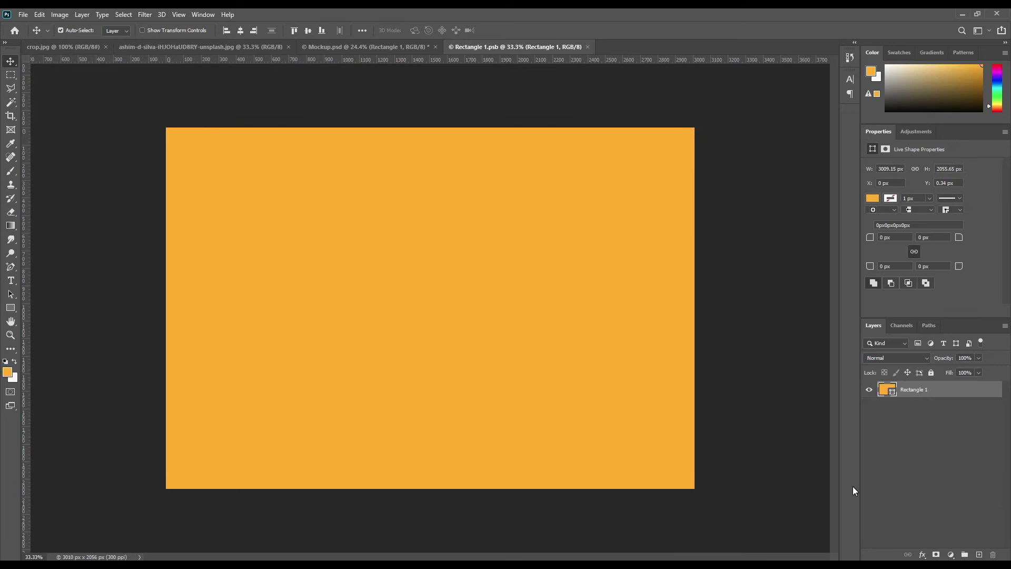
{"action": "left_click", "coordinate": [69, 46]}
{"action": "left_click", "coordinate": [139, 45]}
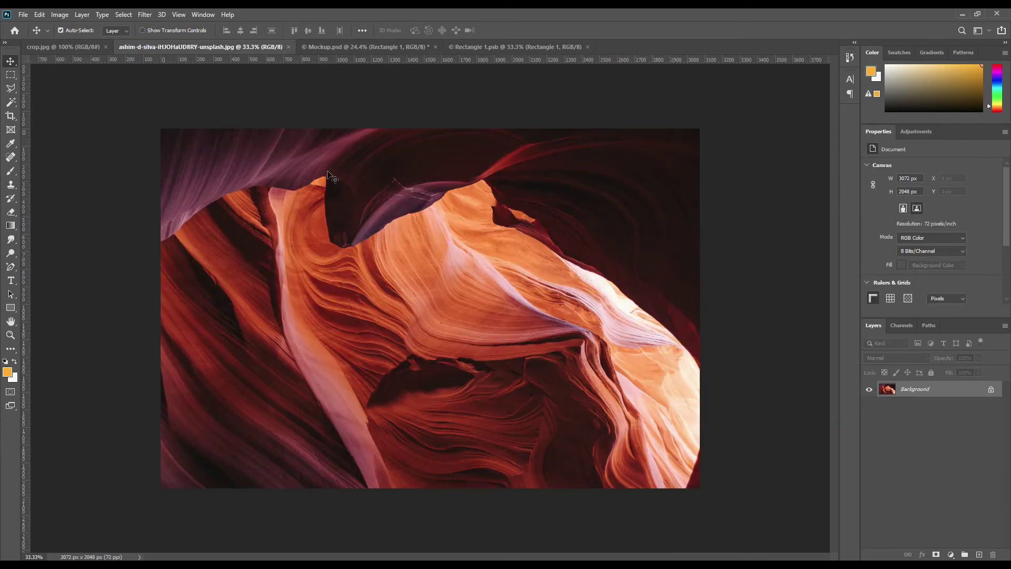
{"action": "left_click_drag", "start_coordinate": [928, 392], "coordinate": [516, 273]}
{"action": "left_click_drag", "start_coordinate": [475, 319], "coordinate": [482, 275]}
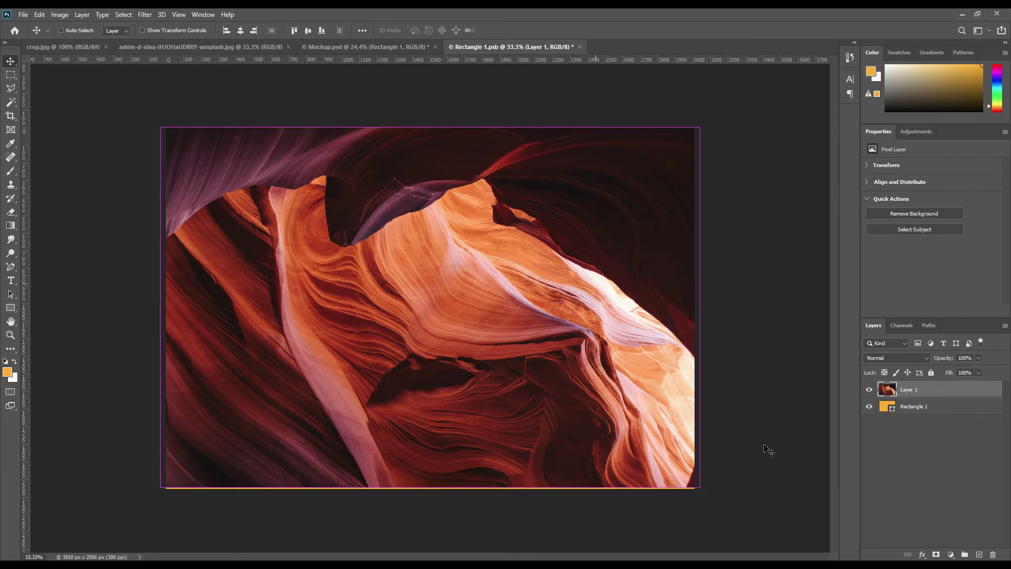
Scale the canyon photo to 101.80% so it covers the canvas, and centre it horizontally and vertically
{"action": "key", "text": "ctrl+t"}
{"action": "left_click_drag", "start_coordinate": [700, 488], "coordinate": [710, 495]}
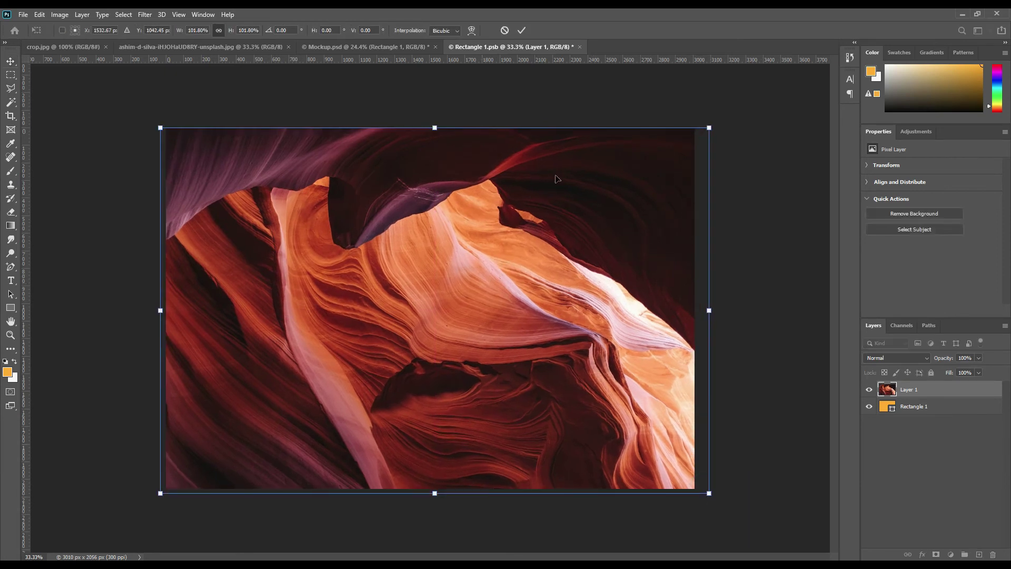
{"action": "left_click", "coordinate": [522, 30]}
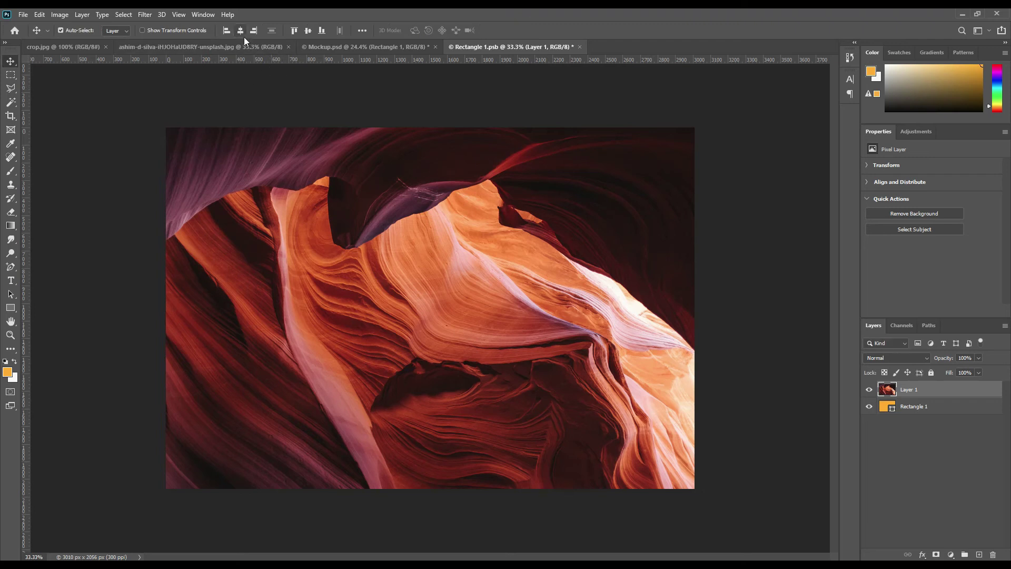
{"action": "left_click", "coordinate": [308, 30]}
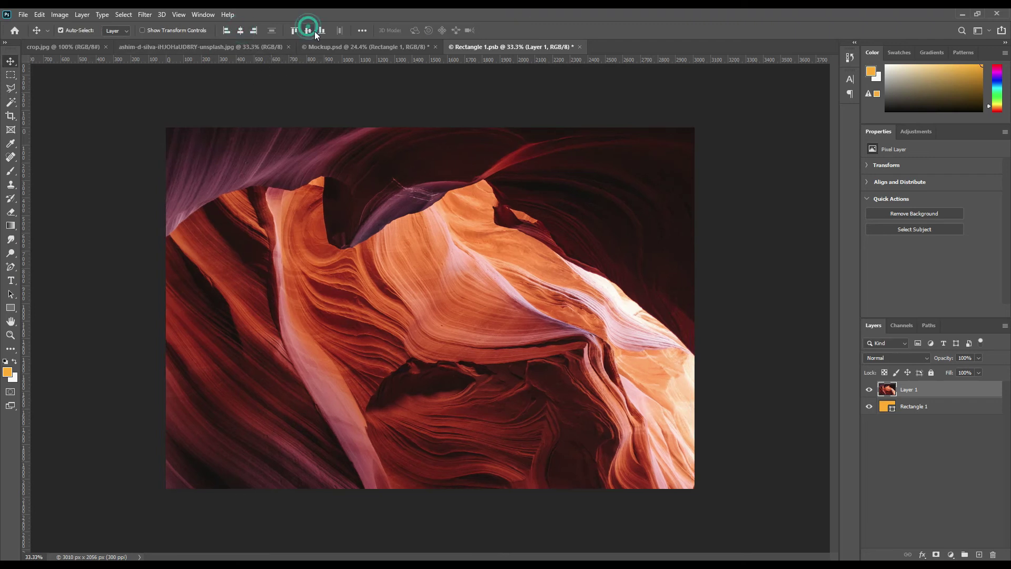
Add the white text Macbook Pro at 49.4 pt and move it fully onto the canyon photo's lower-left area
{"action": "left_click", "coordinate": [11, 281]}
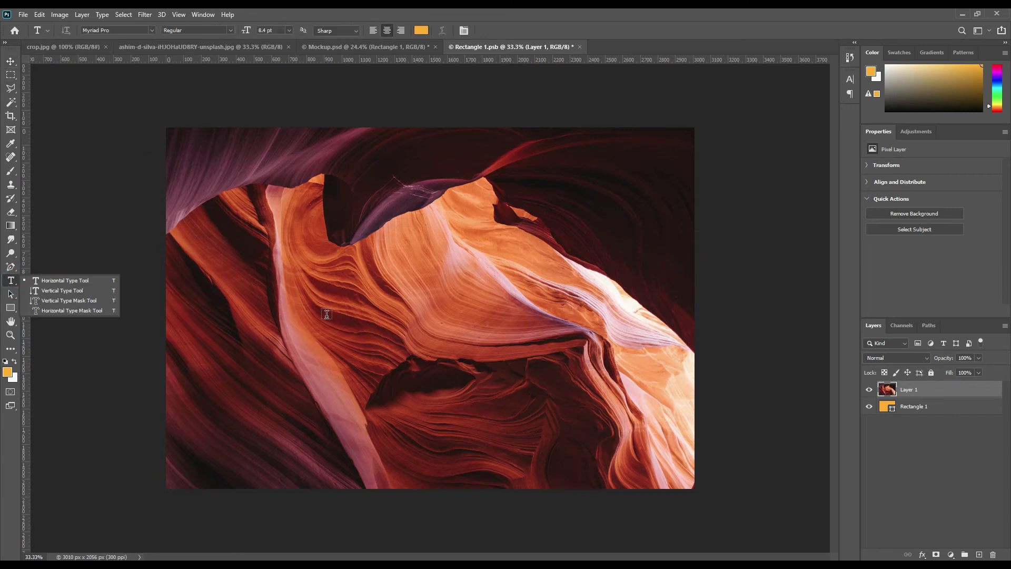
{"action": "left_click", "coordinate": [420, 30]}
{"action": "left_click_drag", "start_coordinate": [585, 242], "coordinate": [519, 144]}
{"action": "left_click", "coordinate": [744, 155]}
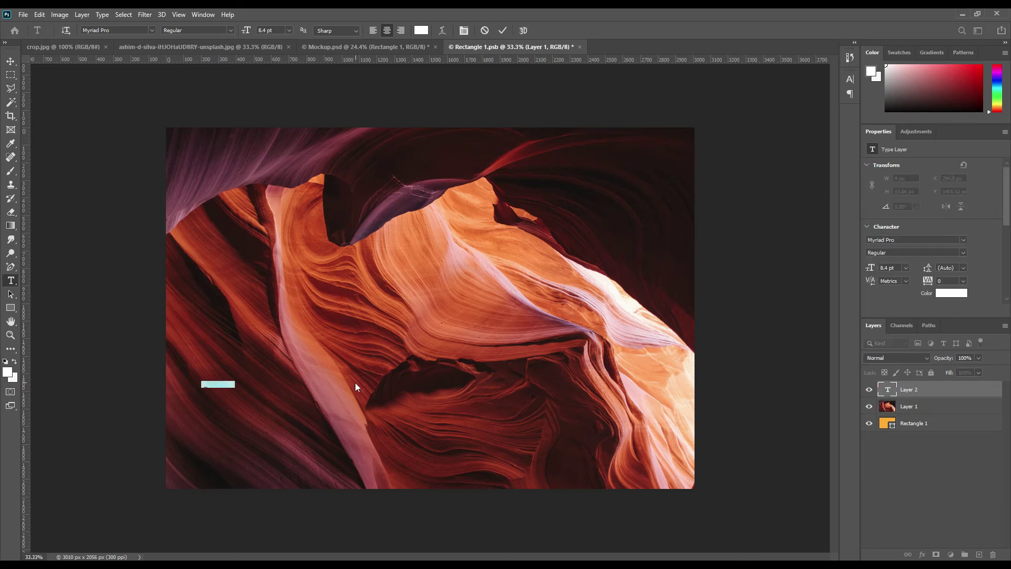
{"action": "left_click_drag", "start_coordinate": [242, 33], "coordinate": [264, 32]}
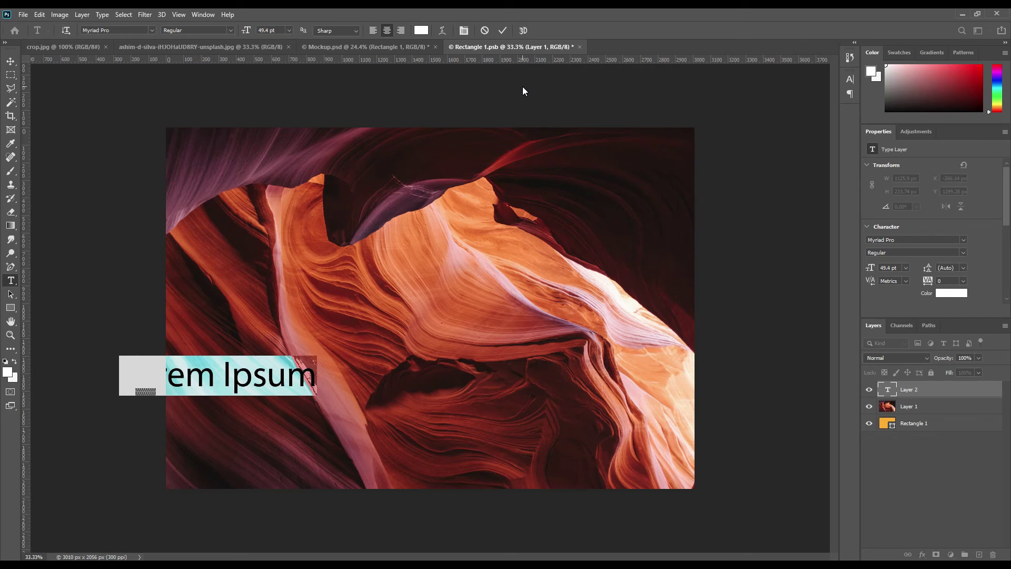
{"action": "type", "text": "Mac"}
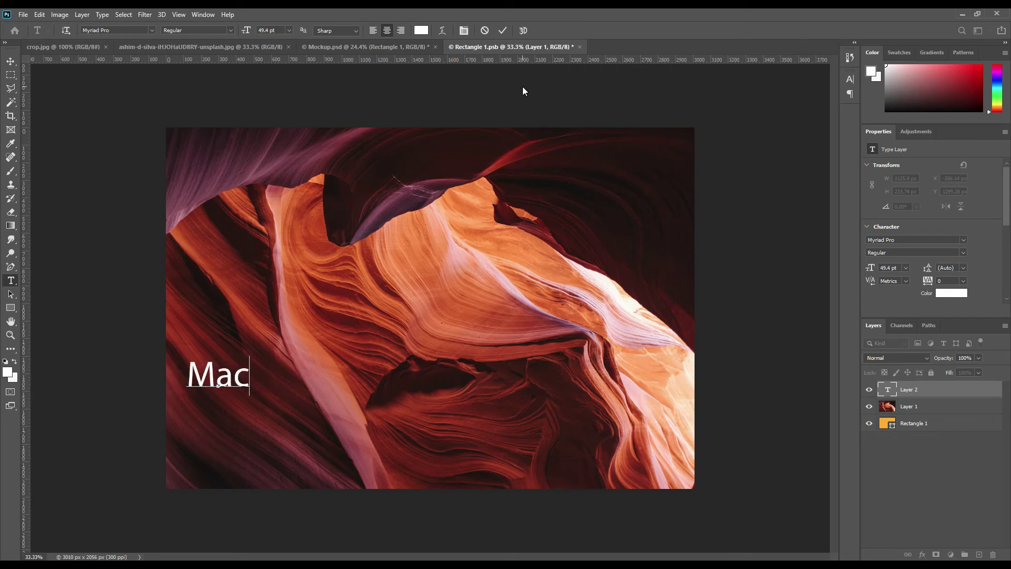
{"action": "type", "text": "book"}
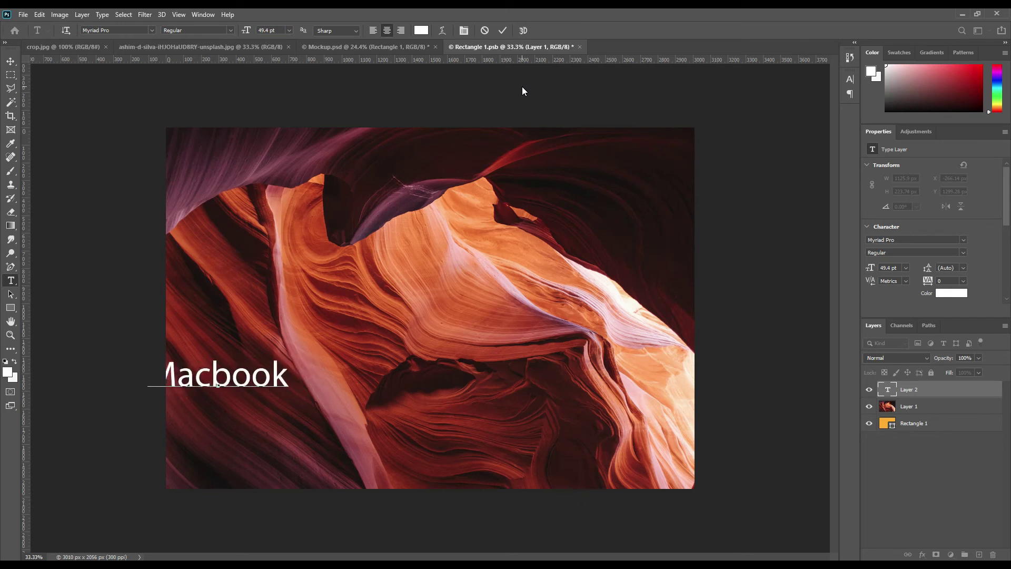
{"action": "type", "text": "Pro"}
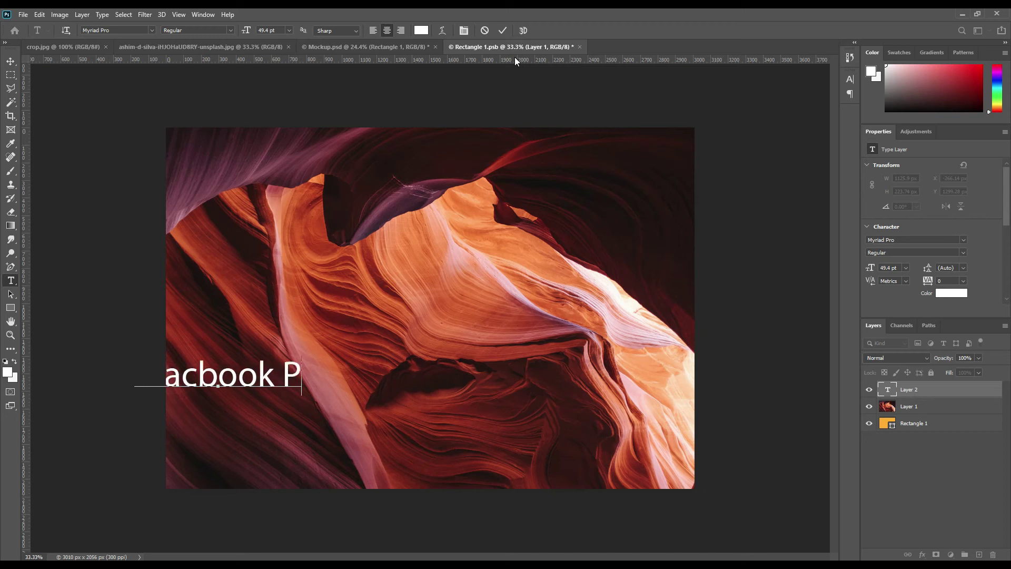
{"action": "left_click", "coordinate": [502, 30]}
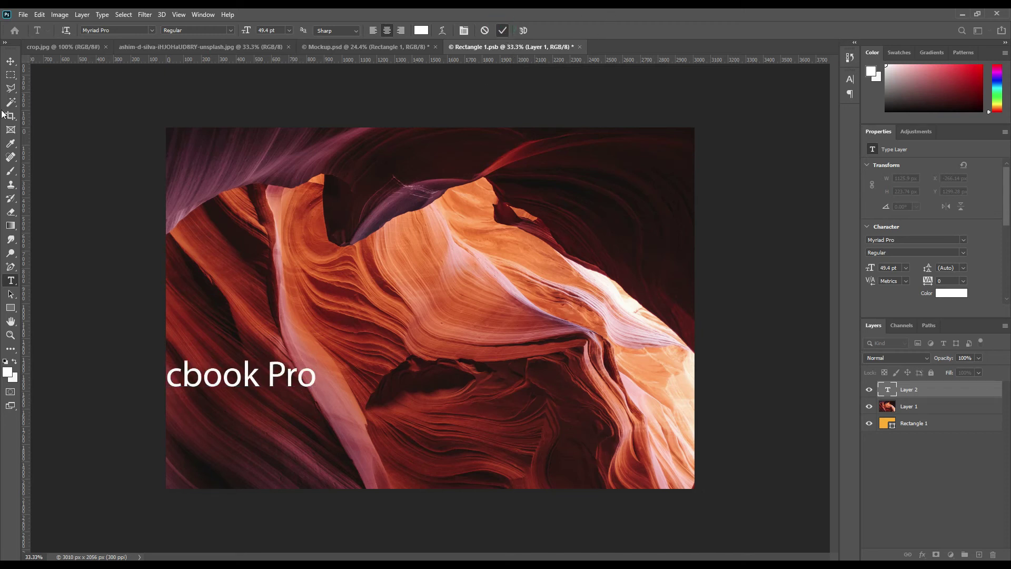
{"action": "left_click", "coordinate": [10, 61]}
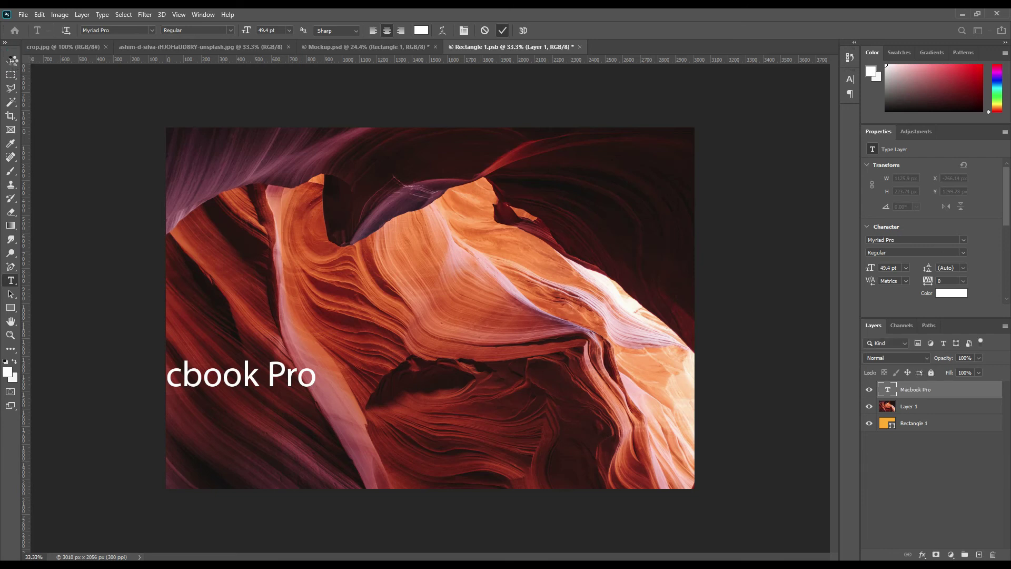
{"action": "left_click_drag", "start_coordinate": [219, 375], "coordinate": [287, 400]}
Add the white text MOCKUP as a separate text layer beneath the Macbook Pro title
{"action": "left_click", "coordinate": [11, 281]}
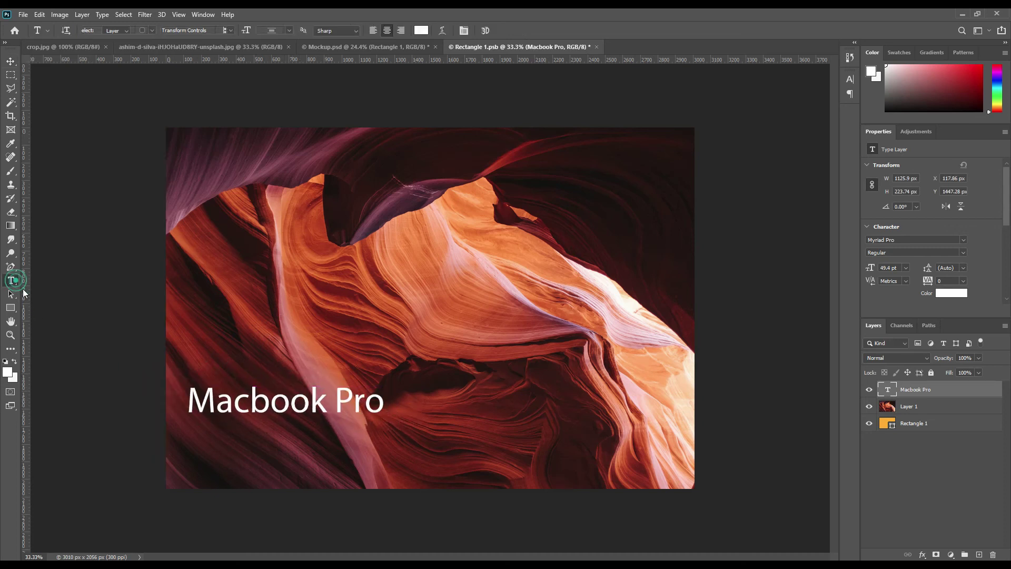
{"action": "left_click", "coordinate": [212, 455]}
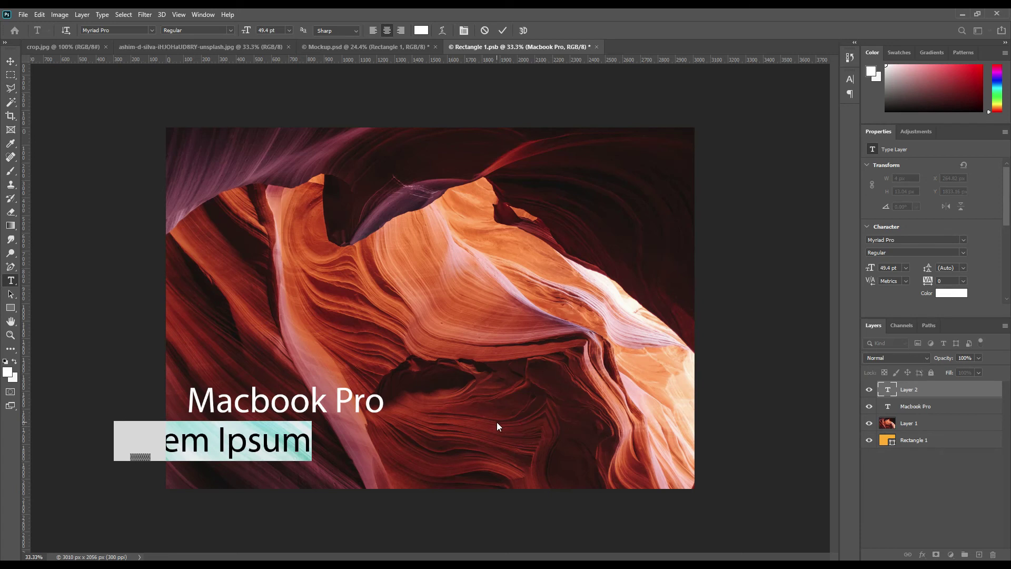
{"action": "type", "text": "mo"}
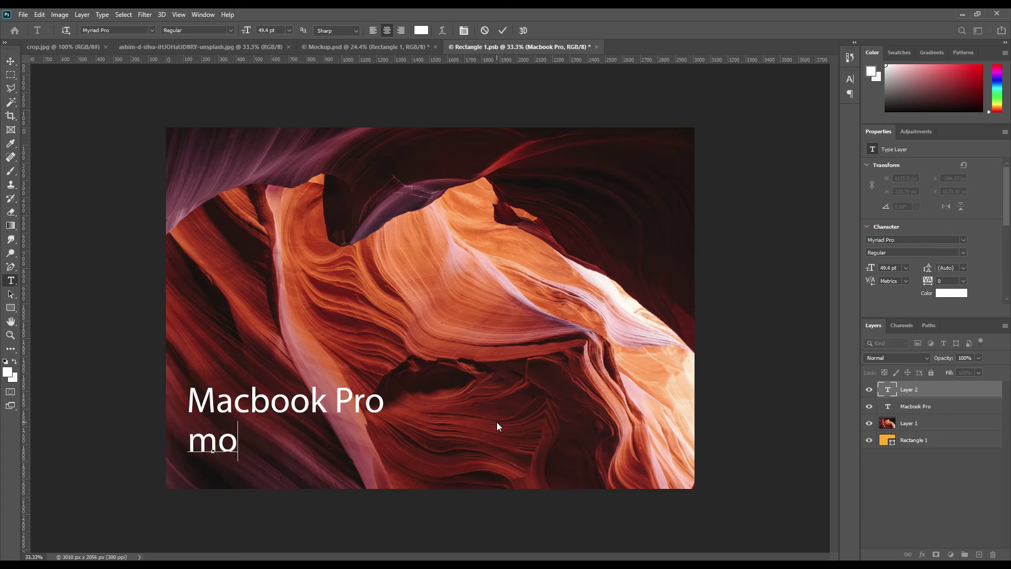
{"action": "key", "text": "BackSpace"}
{"action": "key", "text": "BackSpace"}
{"action": "type", "text": "MOC"}
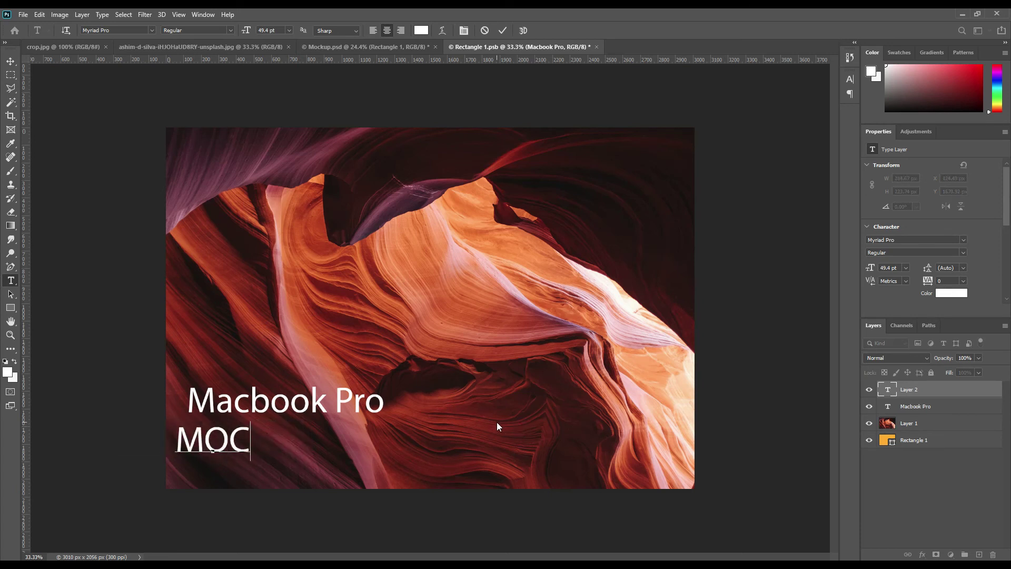
{"action": "type", "text": "KUP"}
{"action": "left_click", "coordinate": [502, 30]}
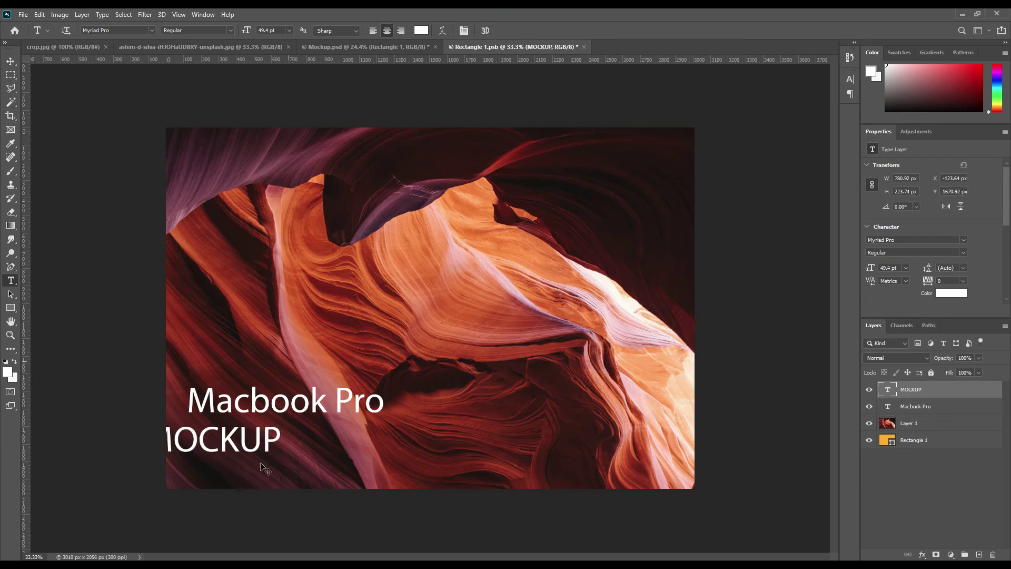
Scale the MOCKUP text to 58.58% and align its left edge with the Macbook Pro title
{"action": "key", "text": "ctrl+t"}
{"action": "left_click_drag", "start_coordinate": [280, 460], "coordinate": [251, 438]}
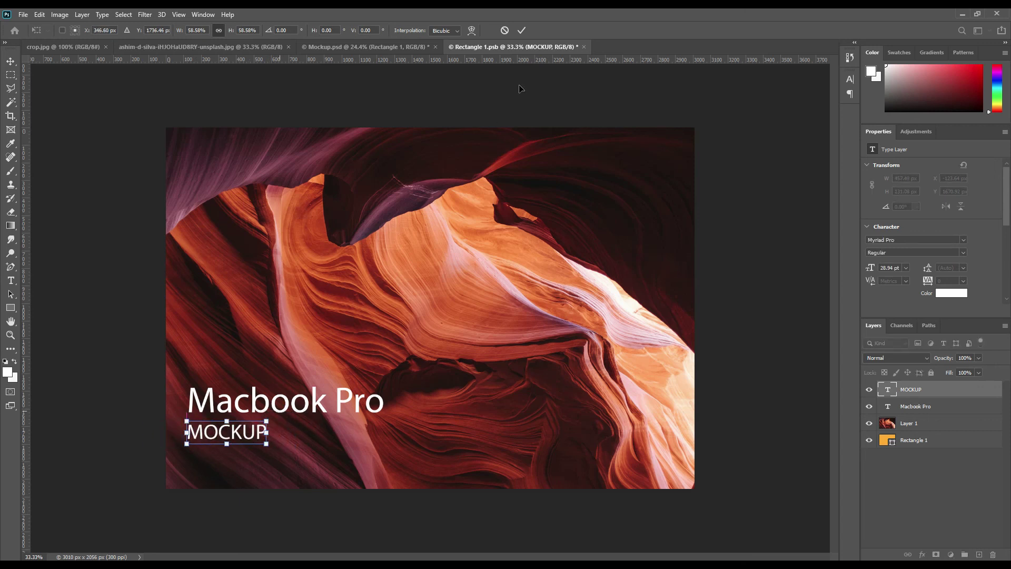
{"action": "left_click", "coordinate": [521, 30]}
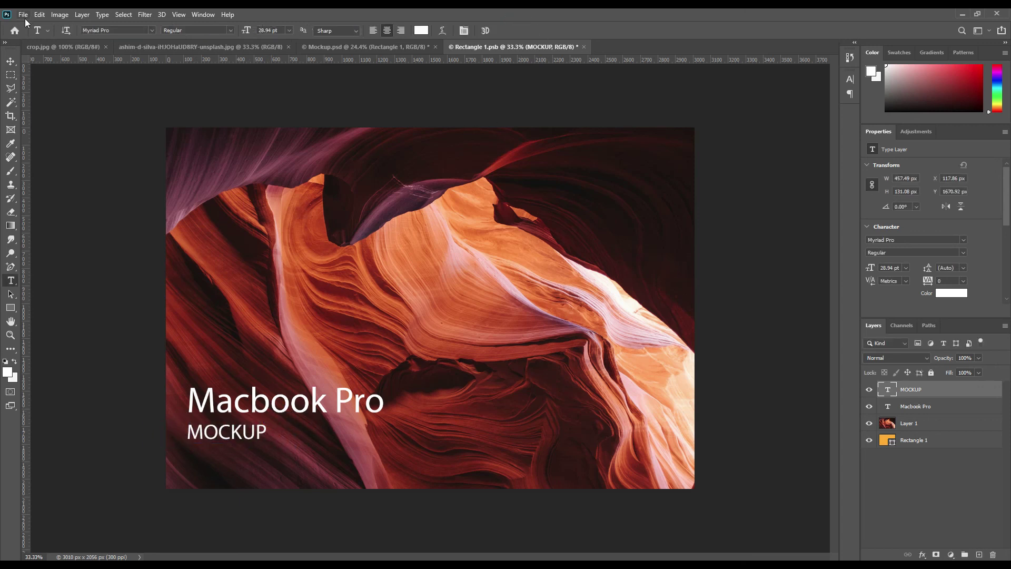
{"action": "left_click", "coordinate": [10, 61]}
Save Rectangle 1.psb and collapse the Macbook group in Mockup.psd
{"action": "left_click", "coordinate": [23, 15]}
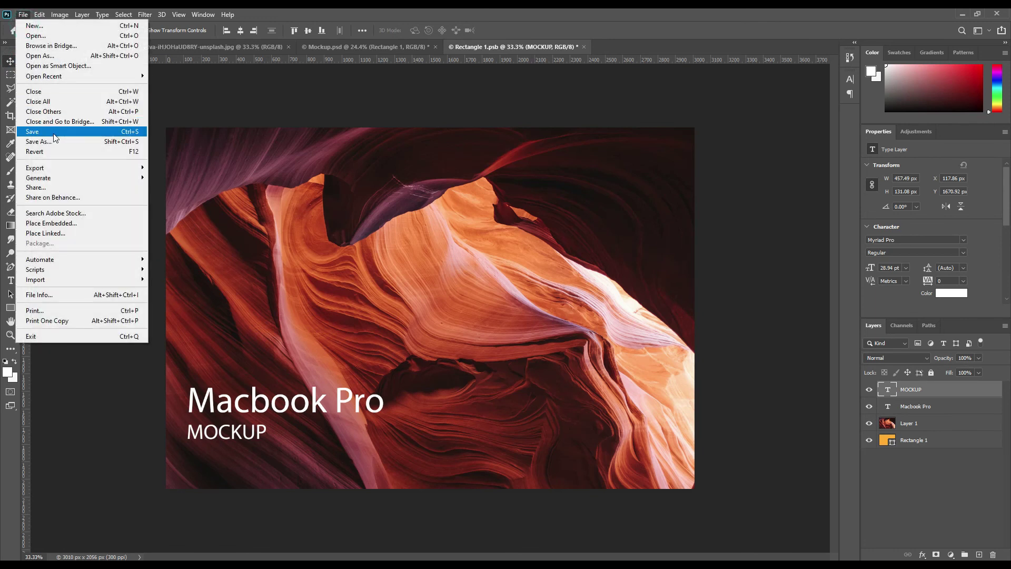
{"action": "left_click", "coordinate": [70, 137]}
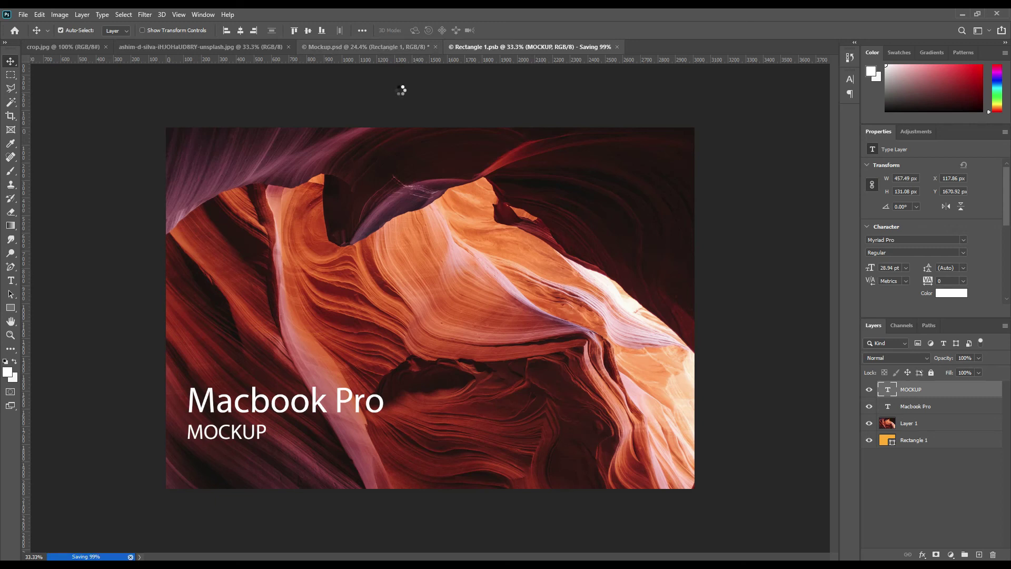
{"action": "left_click", "coordinate": [398, 47]}
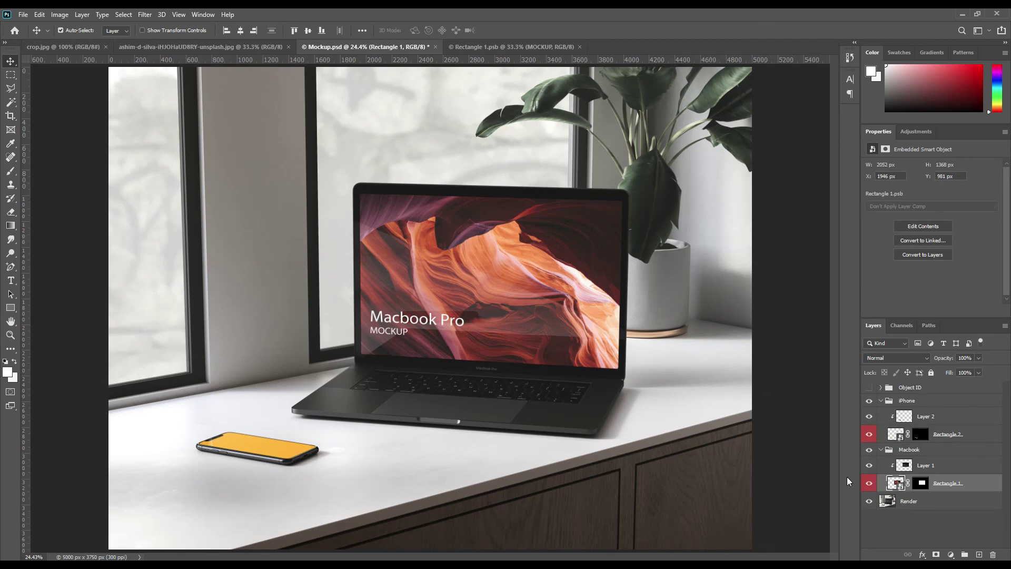
{"action": "left_click", "coordinate": [881, 449]}
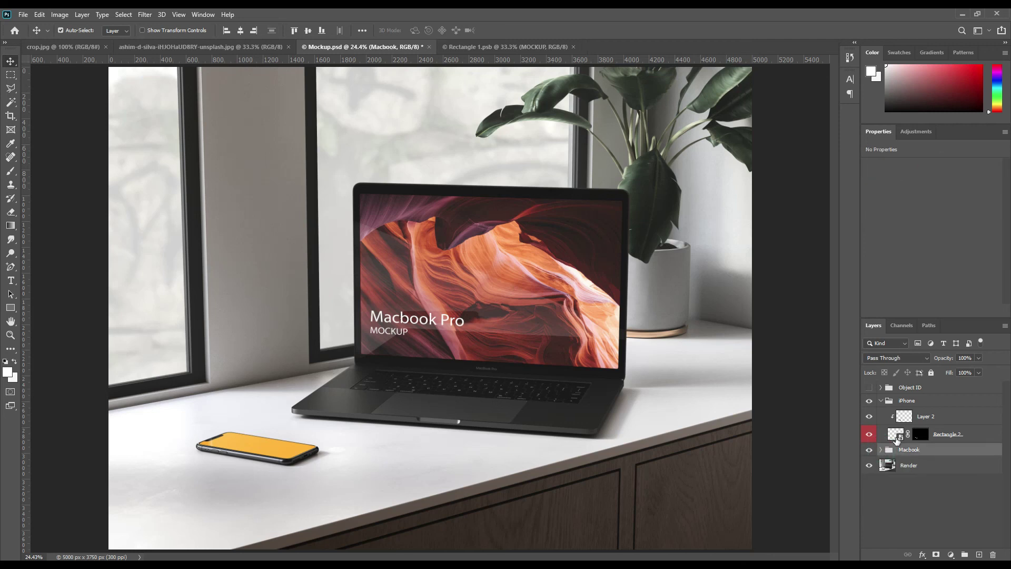
Open Rectangle 2's smart object contents and copy the colourful gradient image from crop.jpg onto the orange rectangle
{"action": "double_click", "coordinate": [898, 435]}
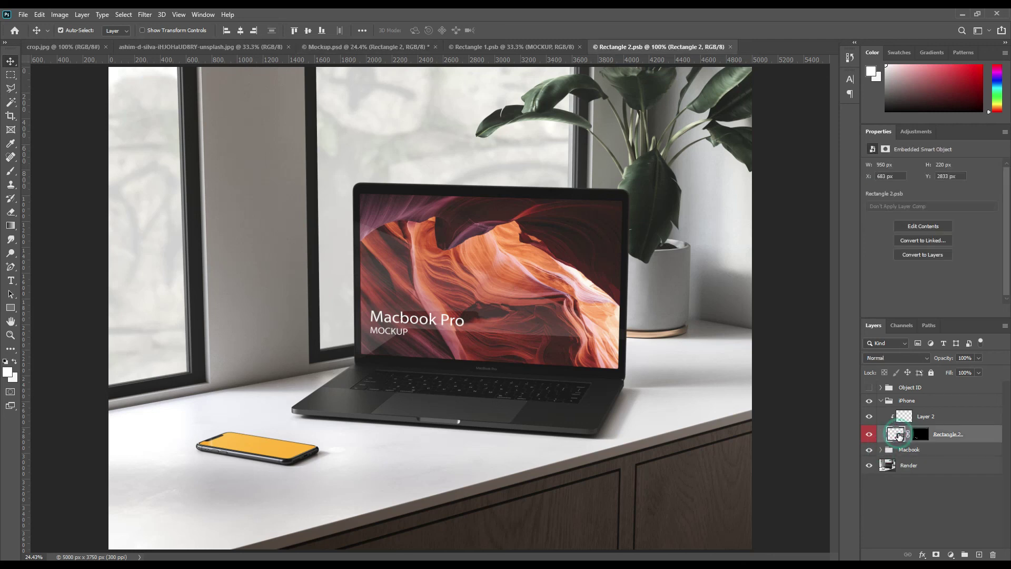
{"action": "left_click", "coordinate": [82, 46]}
{"action": "left_click_drag", "start_coordinate": [884, 392], "coordinate": [465, 260]}
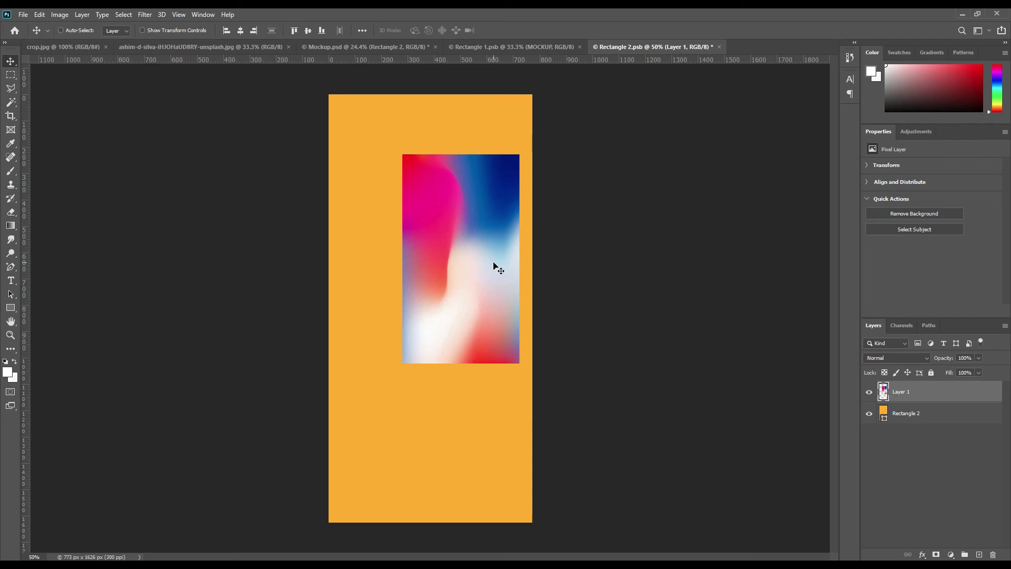
Move and enlarge the gradient image so it covers the whole phone screen canvas
{"action": "key", "text": "ctrl+t"}
{"action": "left_click_drag", "start_coordinate": [476, 251], "coordinate": [402, 196]}
{"action": "left_click_drag", "start_coordinate": [445, 302], "coordinate": [536, 523]}
{"action": "left_click", "coordinate": [521, 31]}
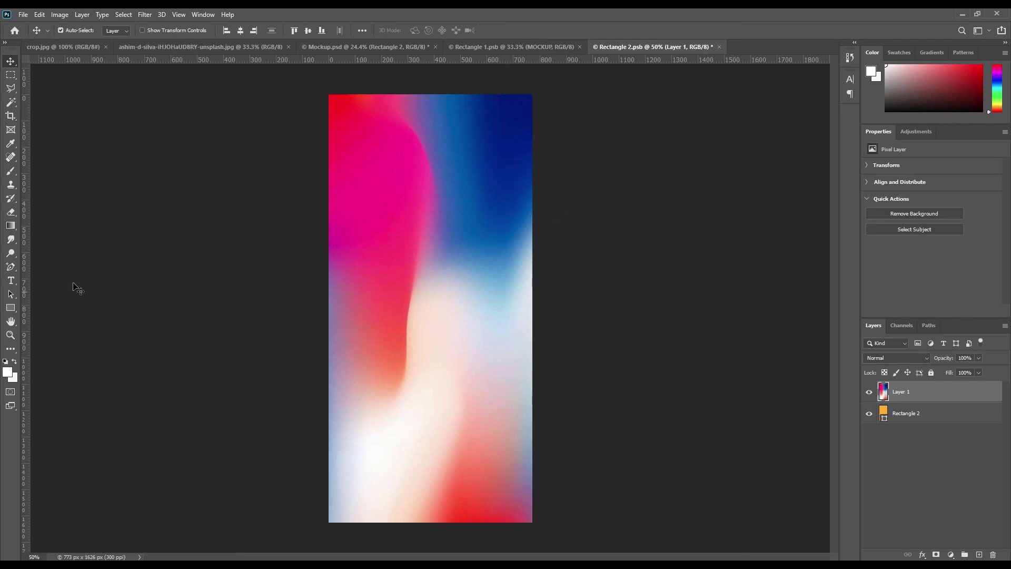
Start an empty white 49.4 pt text layer over the middle of the gradient image
{"action": "left_click", "coordinate": [11, 280]}
{"action": "left_click", "coordinate": [398, 316]}
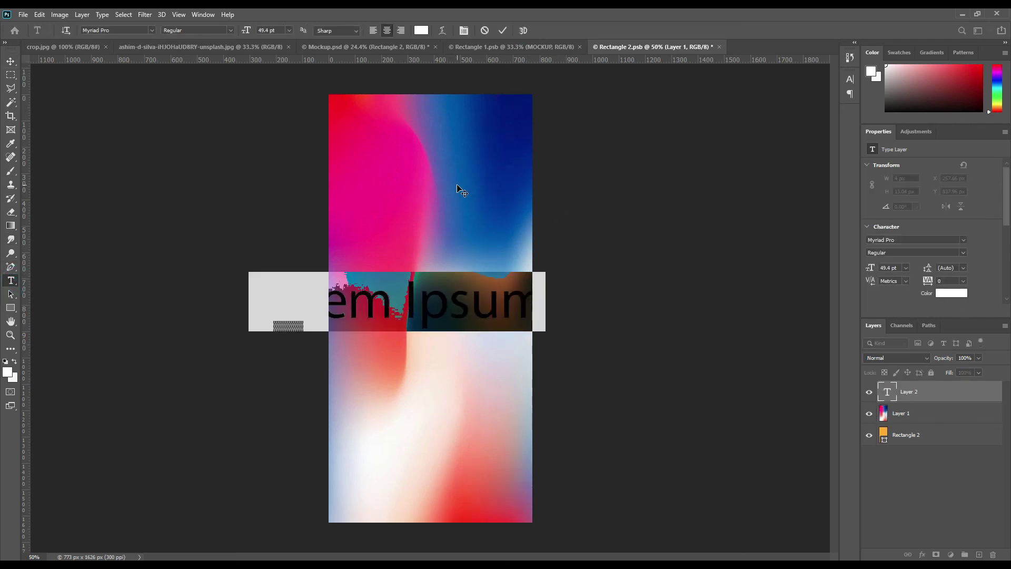
{"action": "key", "text": "BackSpace"}
{"action": "type", "text": "IpHONE"}
{"action": "key", "text": "BackSpace"}
{"action": "key", "text": "Left"}
{"action": "key", "text": "Left"}
{"action": "key", "text": "ctrl+a"}
{"action": "key", "text": "BackSpace"}
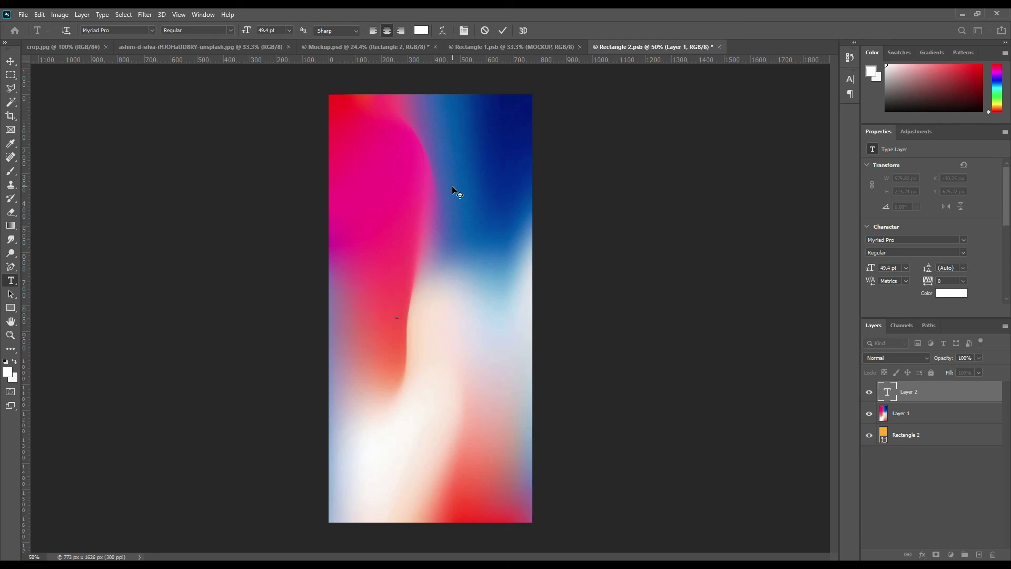
Enter iPhone 11 as the text of the new text layer
{"action": "type", "text": "iPho"}
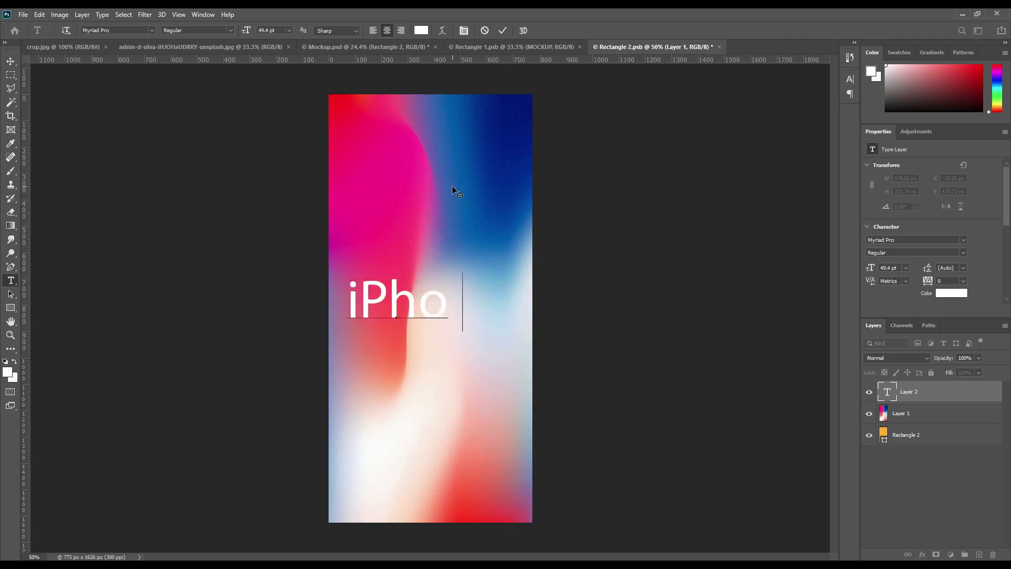
{"action": "type", "text": "ne 11"}
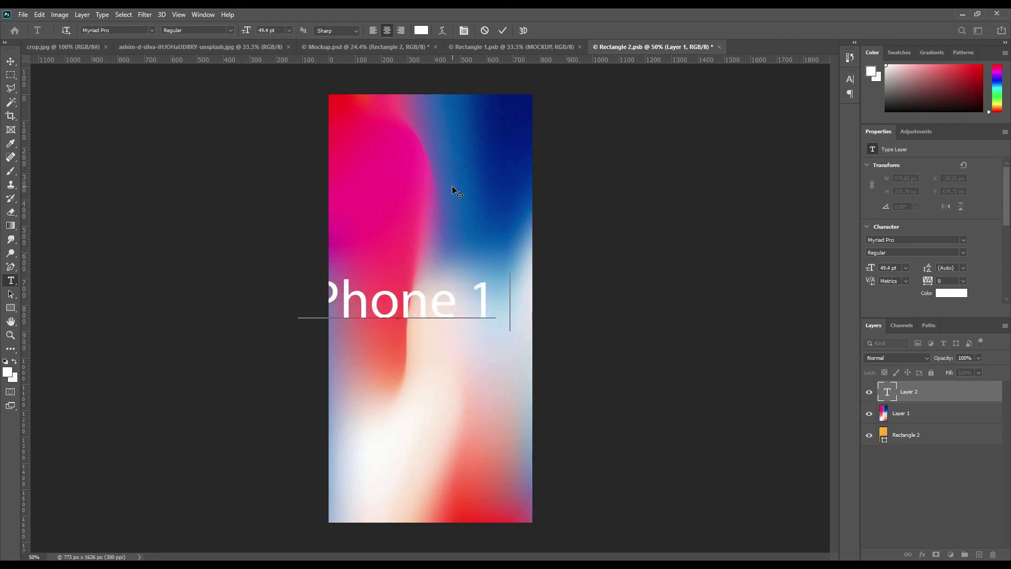
{"action": "left_click", "coordinate": [504, 31]}
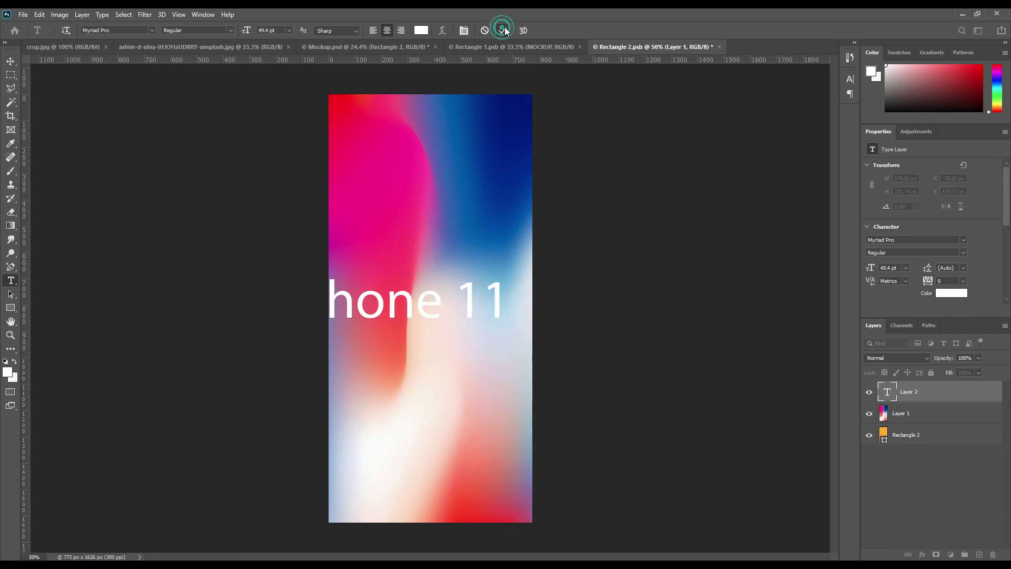
Scale the iPhone 11 text down to 22.75 pt and centre it horizontally in the upper part of the canvas
{"action": "left_click", "coordinate": [10, 61]}
{"action": "key", "text": "ctrl+t"}
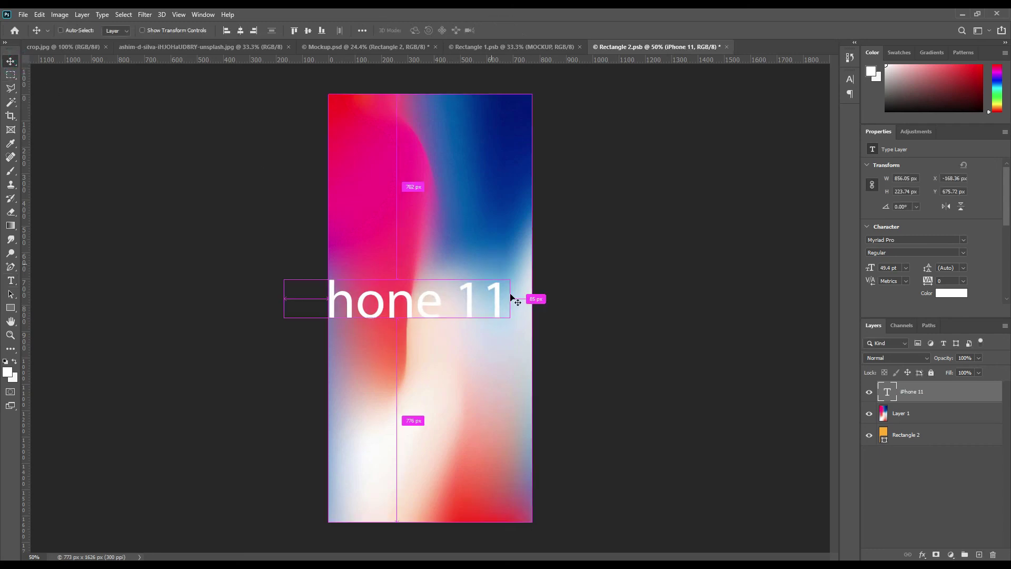
{"action": "left_click_drag", "start_coordinate": [510, 332], "coordinate": [457, 188]}
{"action": "left_click", "coordinate": [522, 30]}
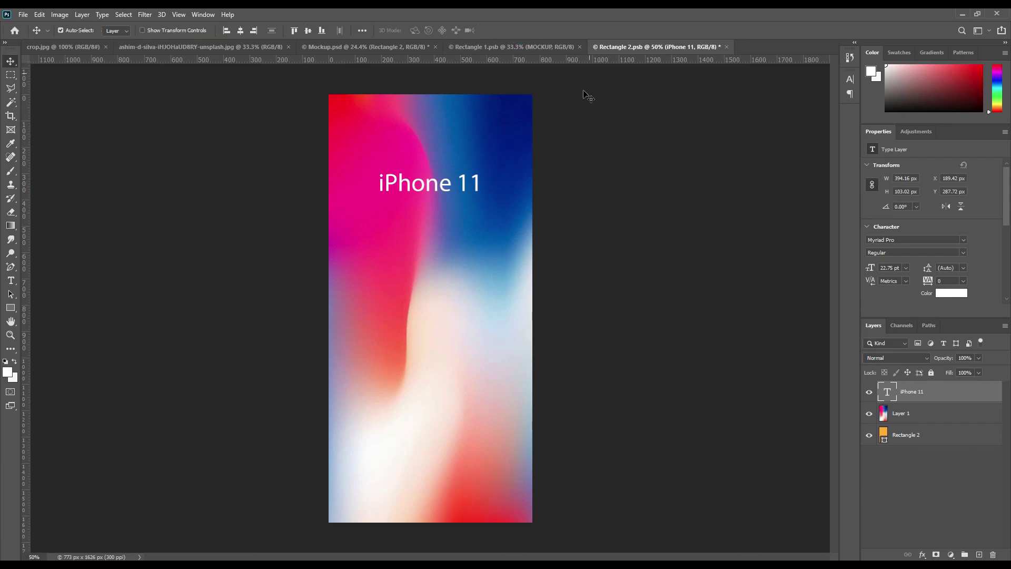
Save Rectangle 2.psb, and in Mockup.psd collapse the iPhone group with no layer left selected
{"action": "left_click", "coordinate": [23, 14]}
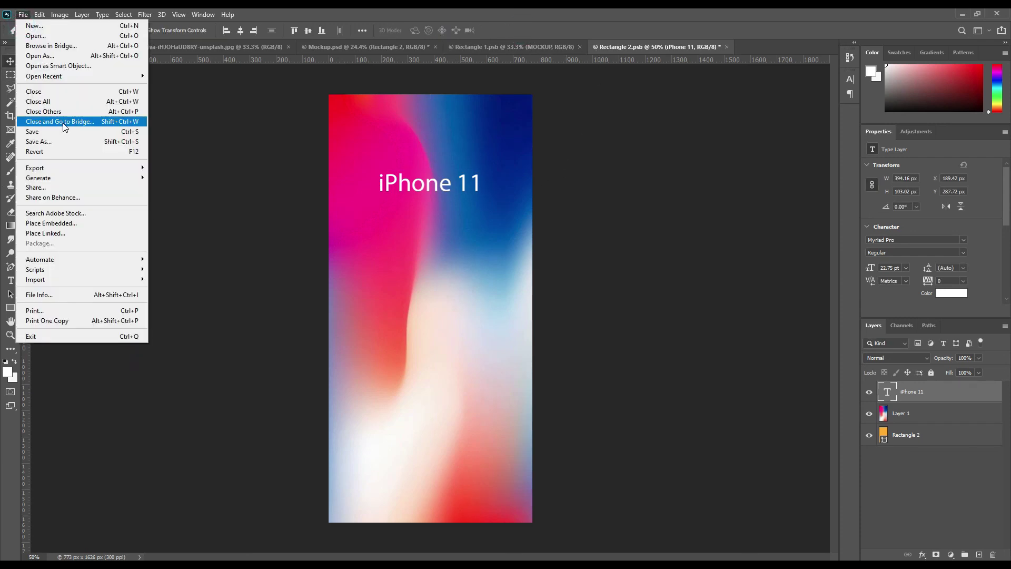
{"action": "left_click", "coordinate": [68, 136]}
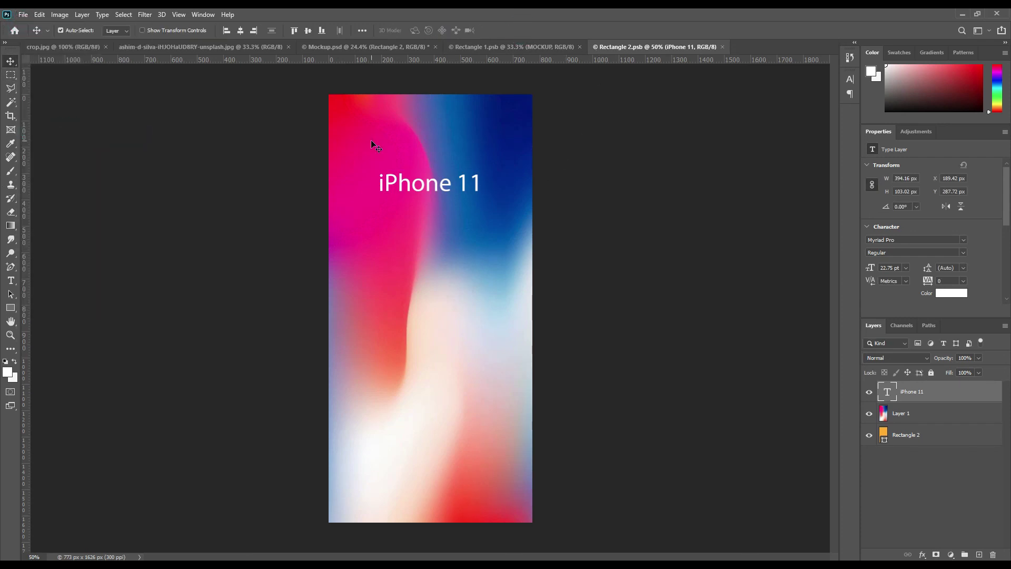
{"action": "left_click", "coordinate": [353, 47]}
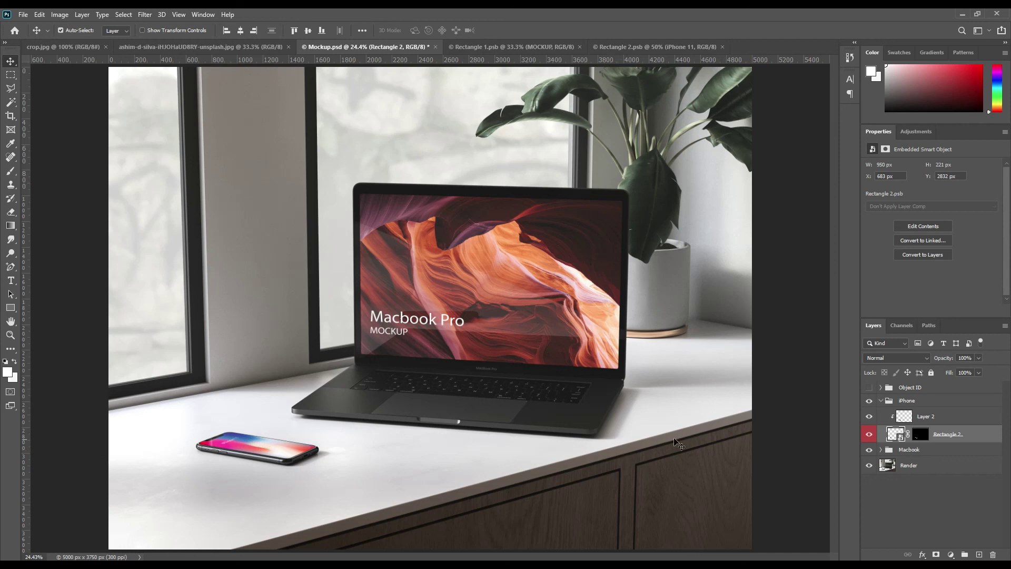
{"action": "left_click", "coordinate": [880, 402]}
{"action": "left_click", "coordinate": [923, 460]}
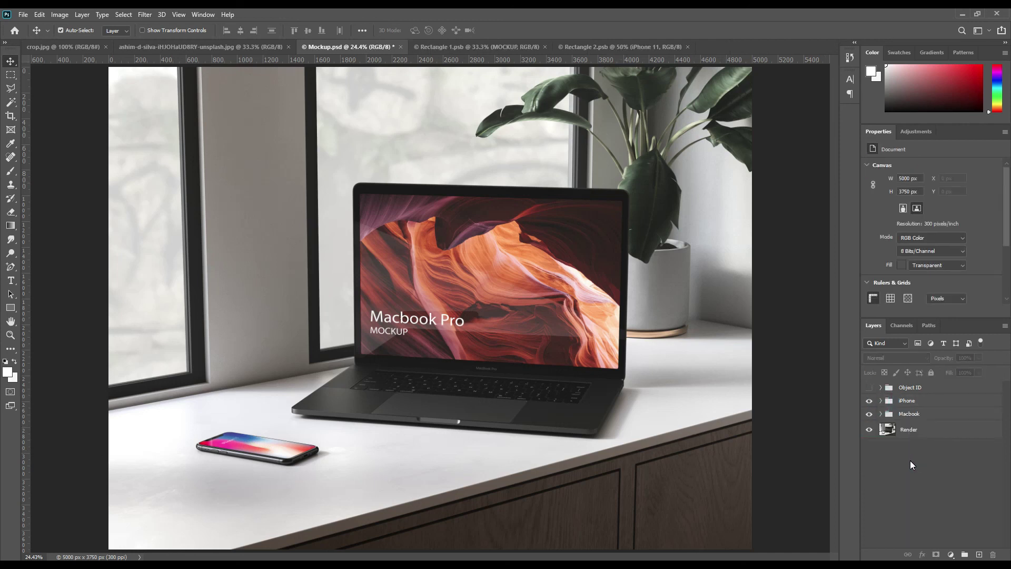